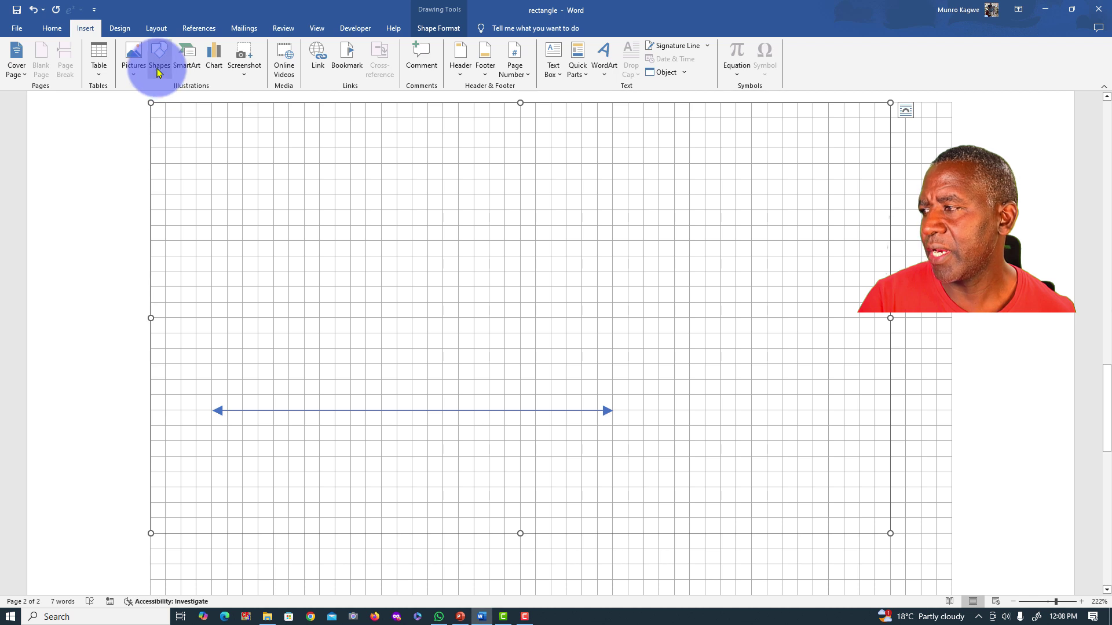
Draw a rectangle across the upper canvas and delete the old horizontal double arrow
left_click(160, 76)
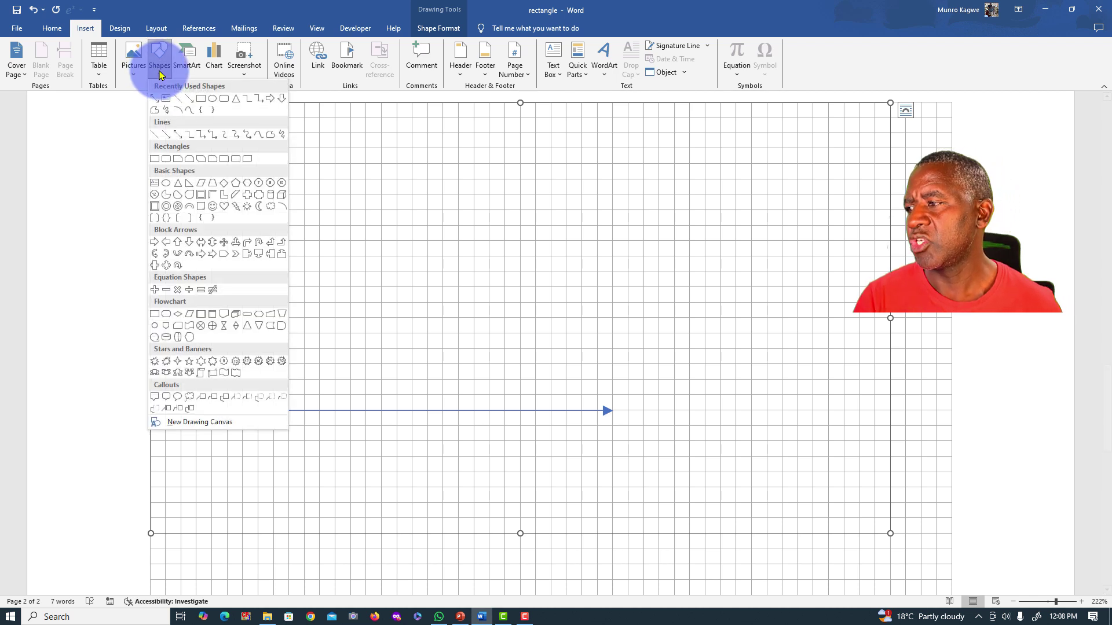
left_click(203, 104)
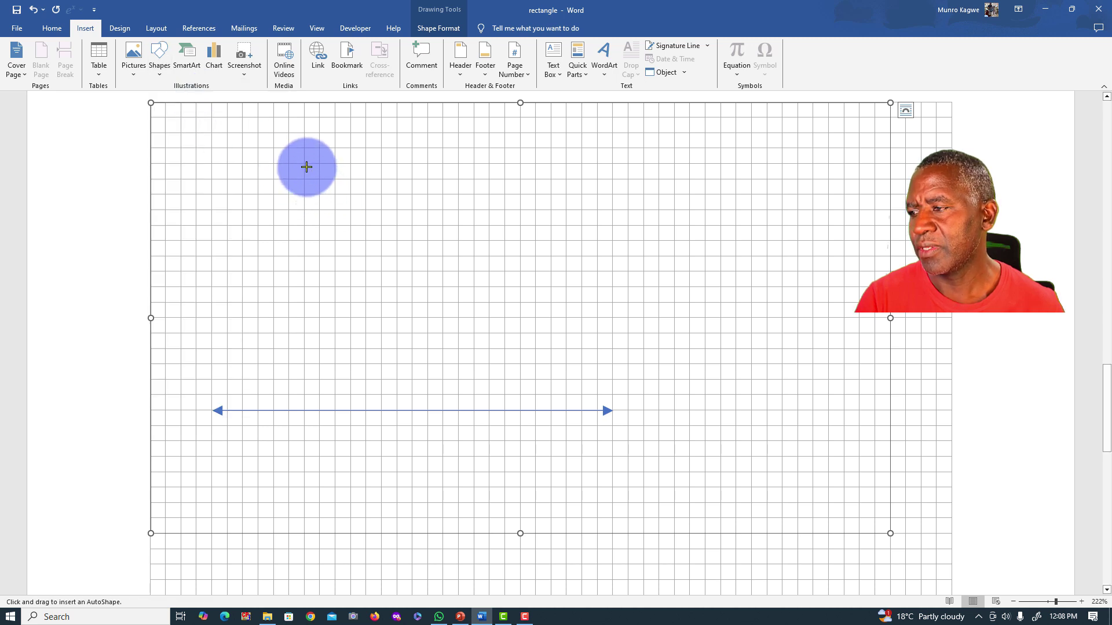
left_click_drag(303, 163, 672, 348)
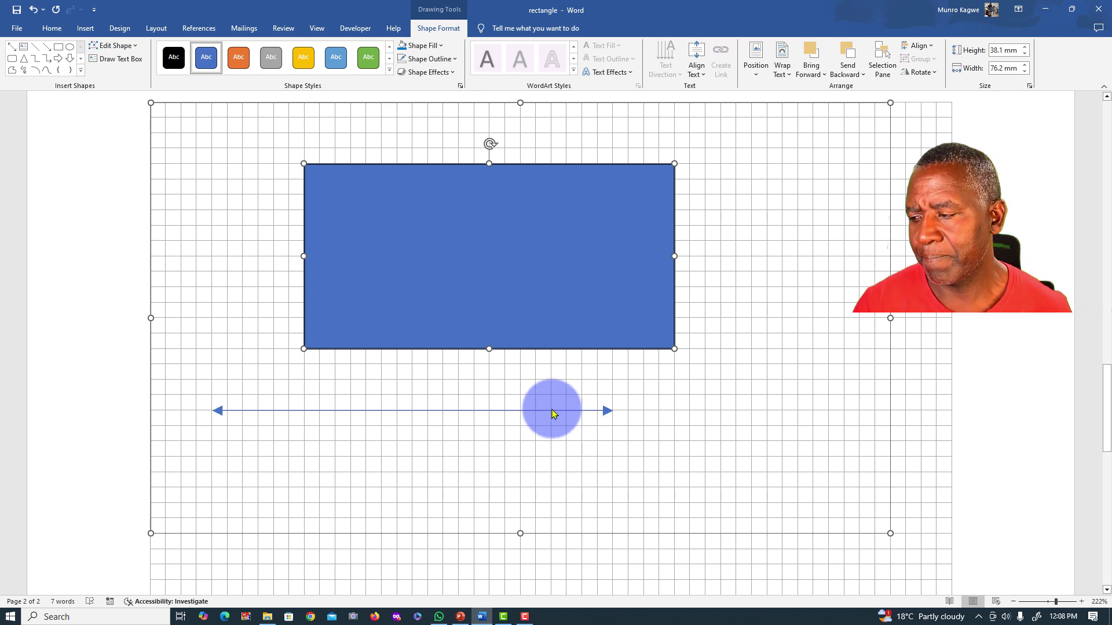
left_click(516, 411)
key("Delete")
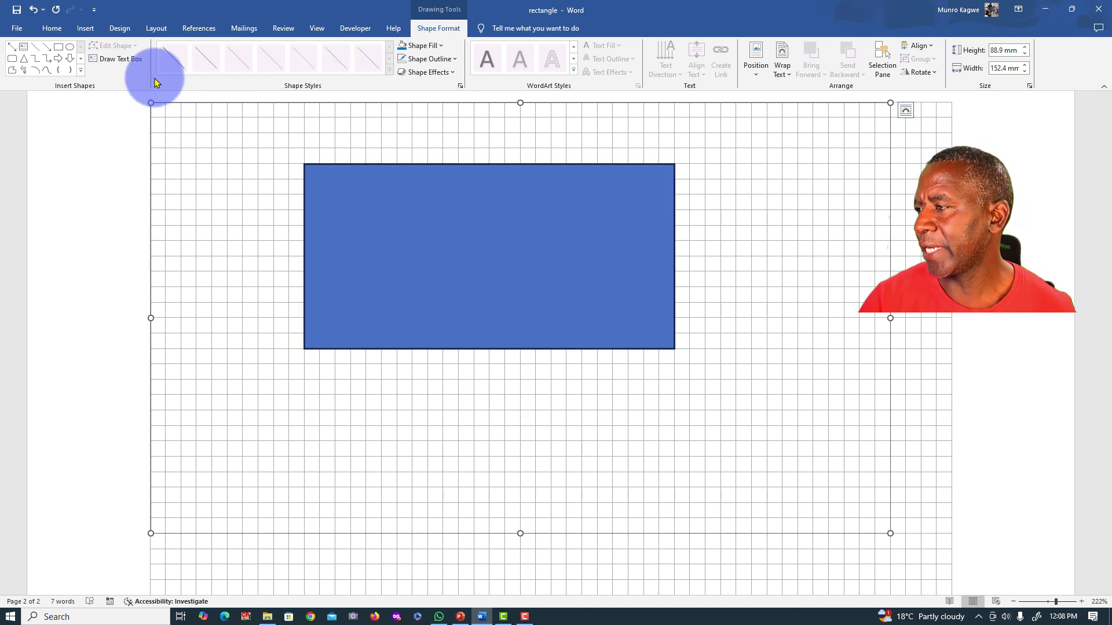
Draw a rectangle-width double-headed arrow beneath the rectangle and increase its outline weight
left_click(84, 28)
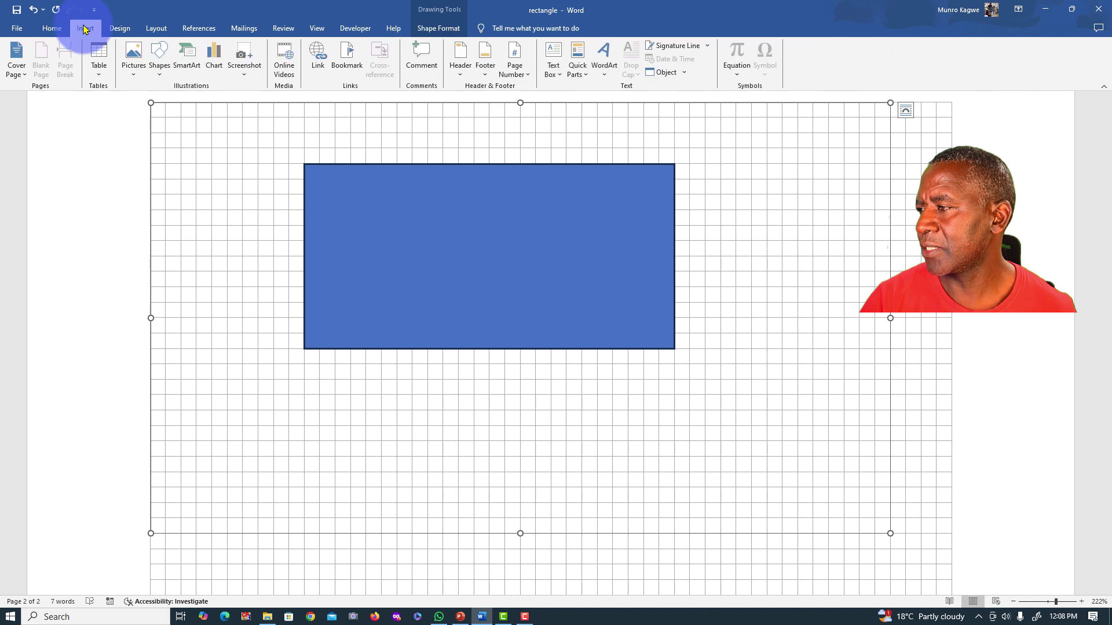
left_click(159, 68)
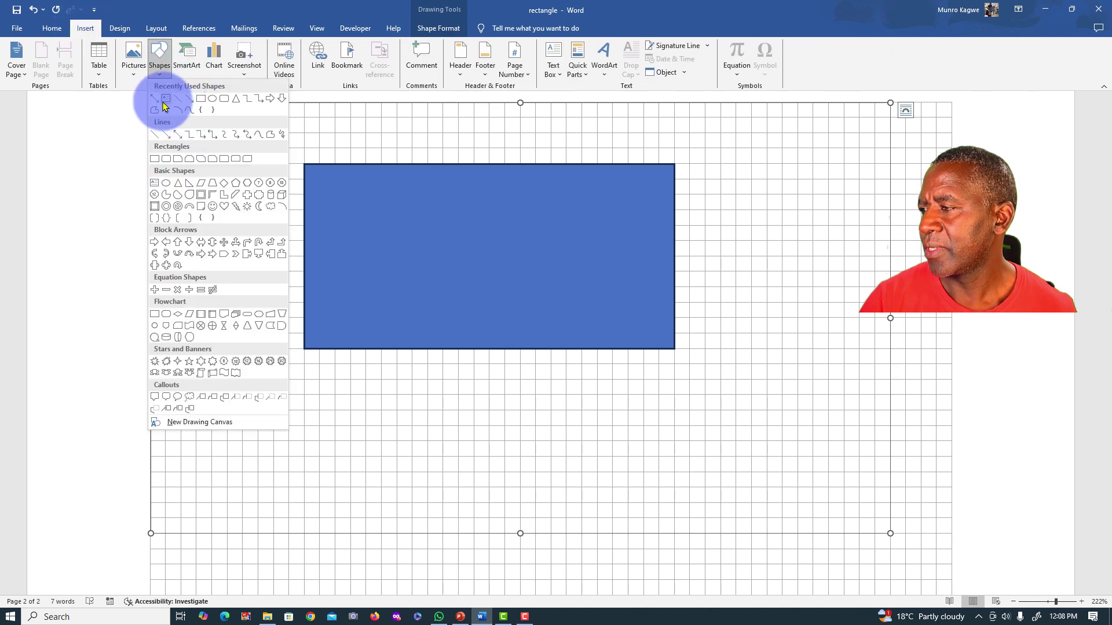
left_click(153, 100)
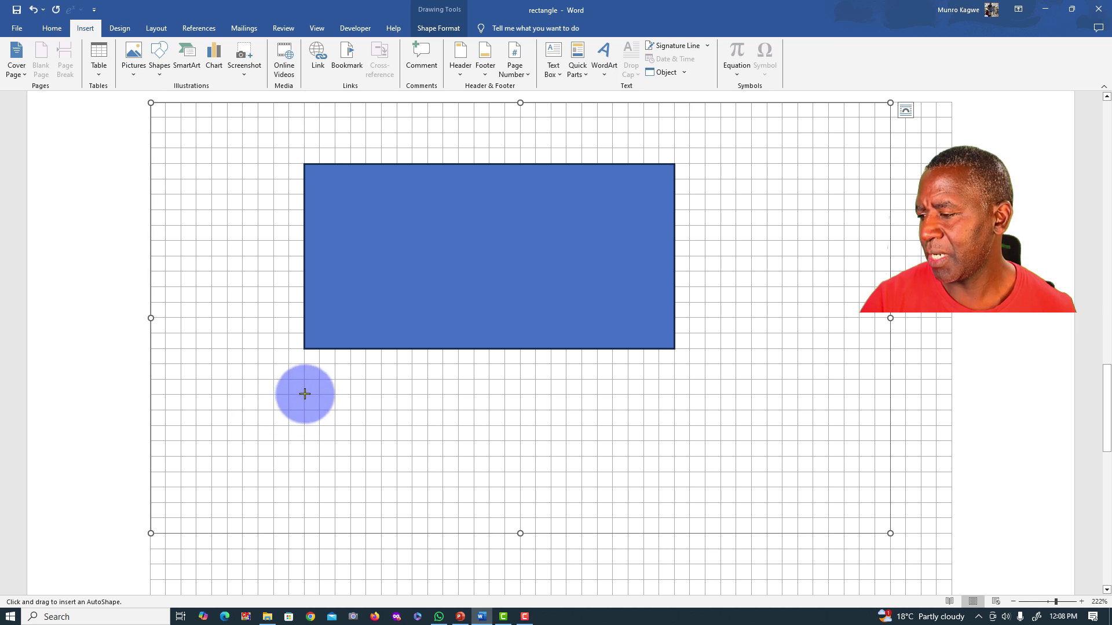
left_click_drag(304, 394, 661, 398)
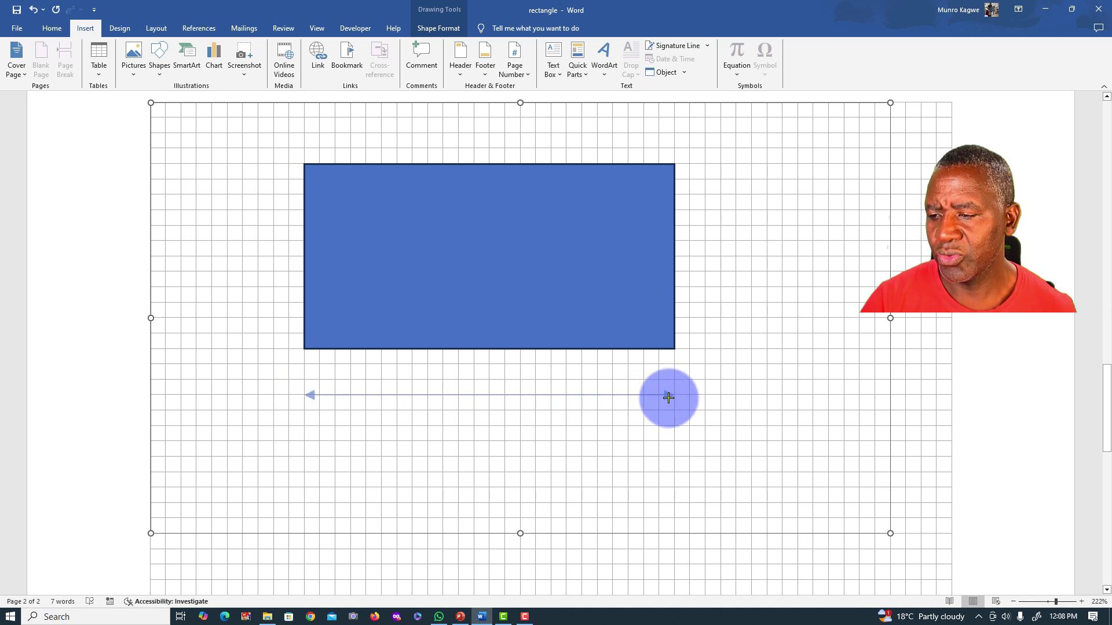
left_click_drag(673, 396, 674, 396)
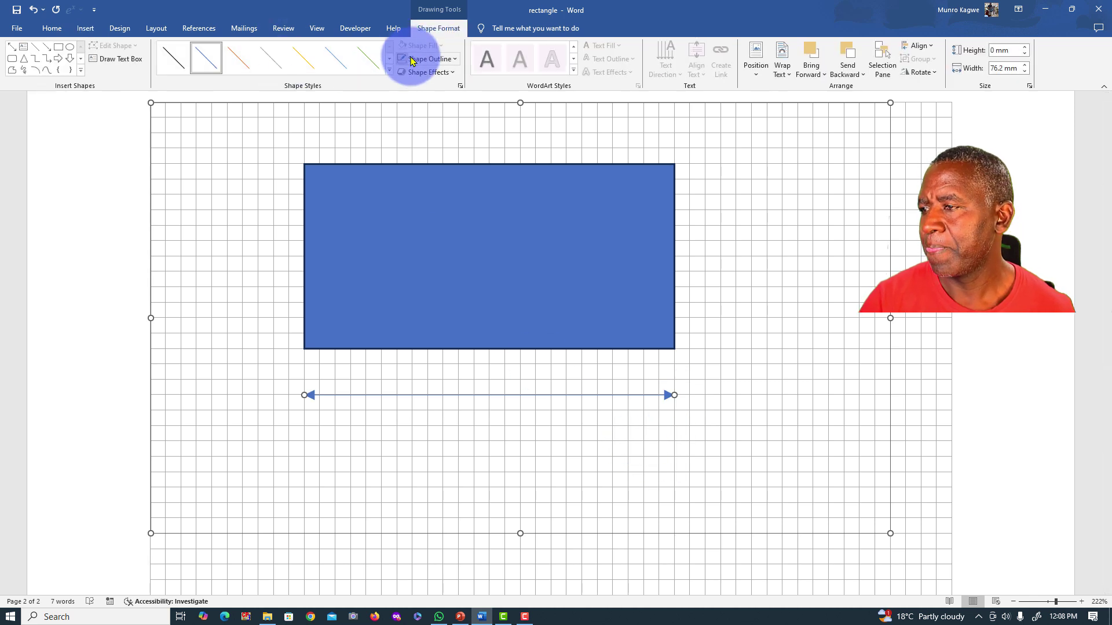
left_click(447, 59)
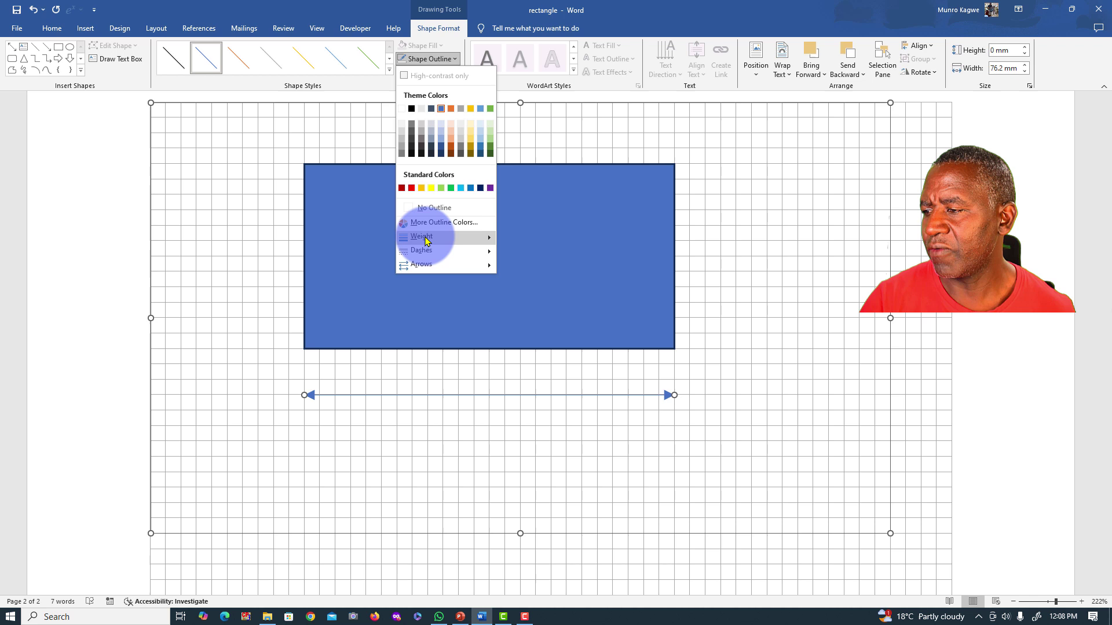
mouse_move(443, 237)
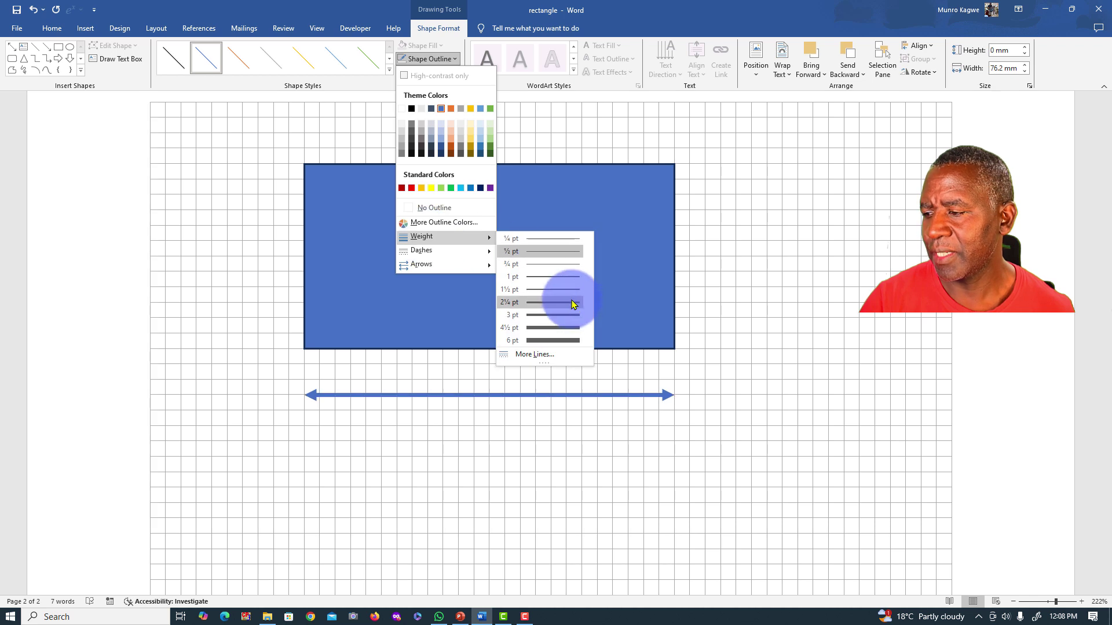
left_click(564, 294)
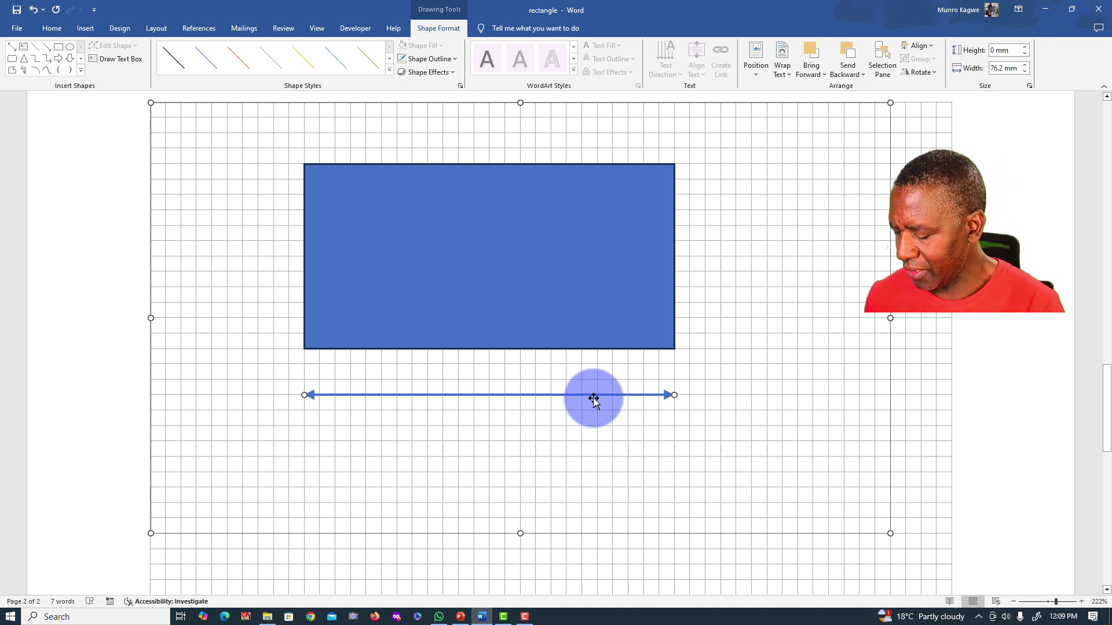
Duplicate the horizontal arrow and reshape the copy vertically along the rectangle's left edge
key("ctrl+d")
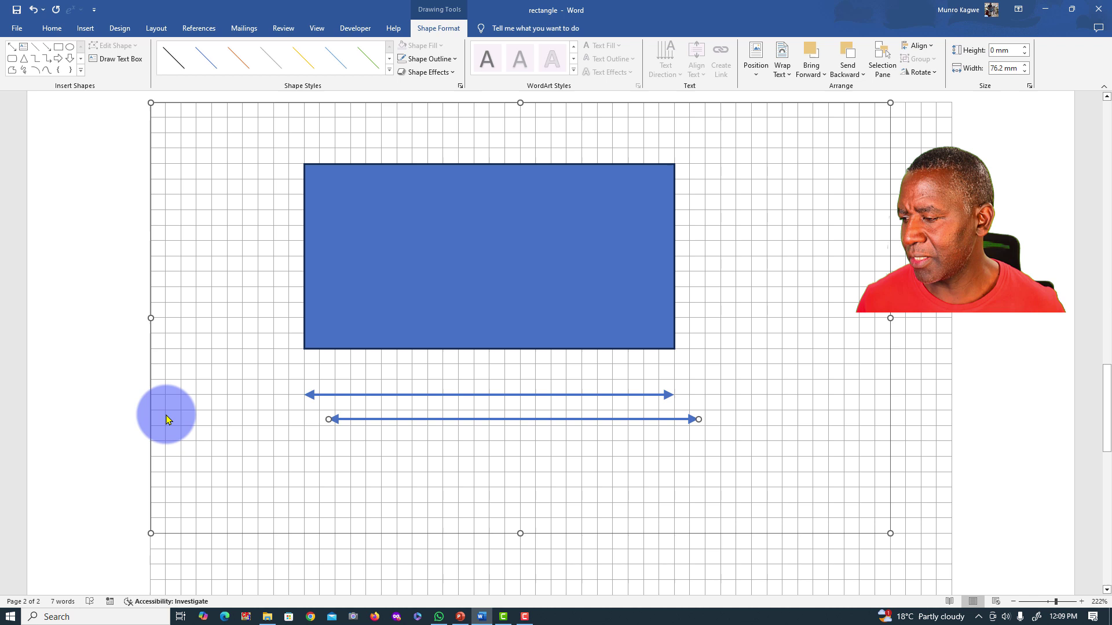
mouse_move(329, 420)
left_mouse_down()
mouse_move(274, 350)
mouse_move(258, 349)
left_mouse_up()
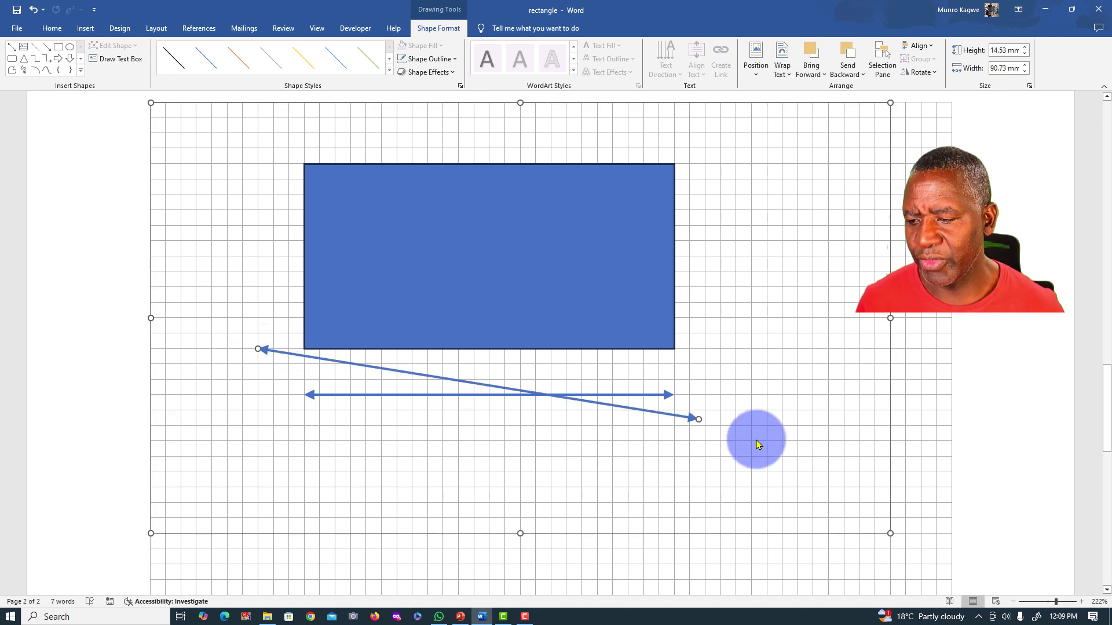
left_click_drag(697, 417, 267, 130)
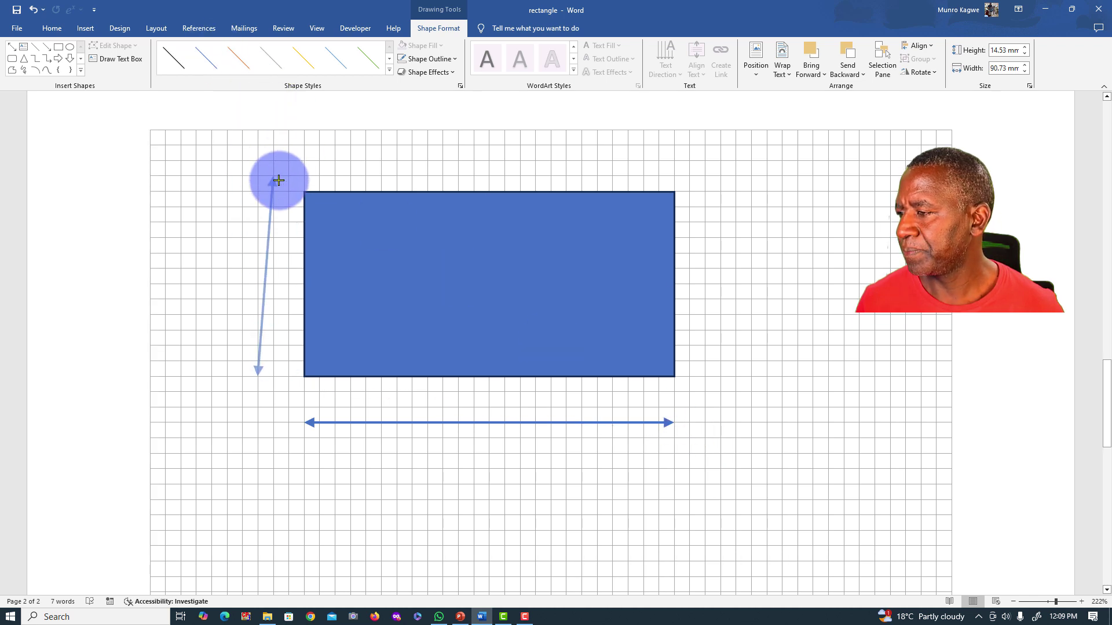
mouse_move(266, 130)
left_mouse_down()
mouse_move(275, 188)
mouse_move(259, 192)
left_mouse_up()
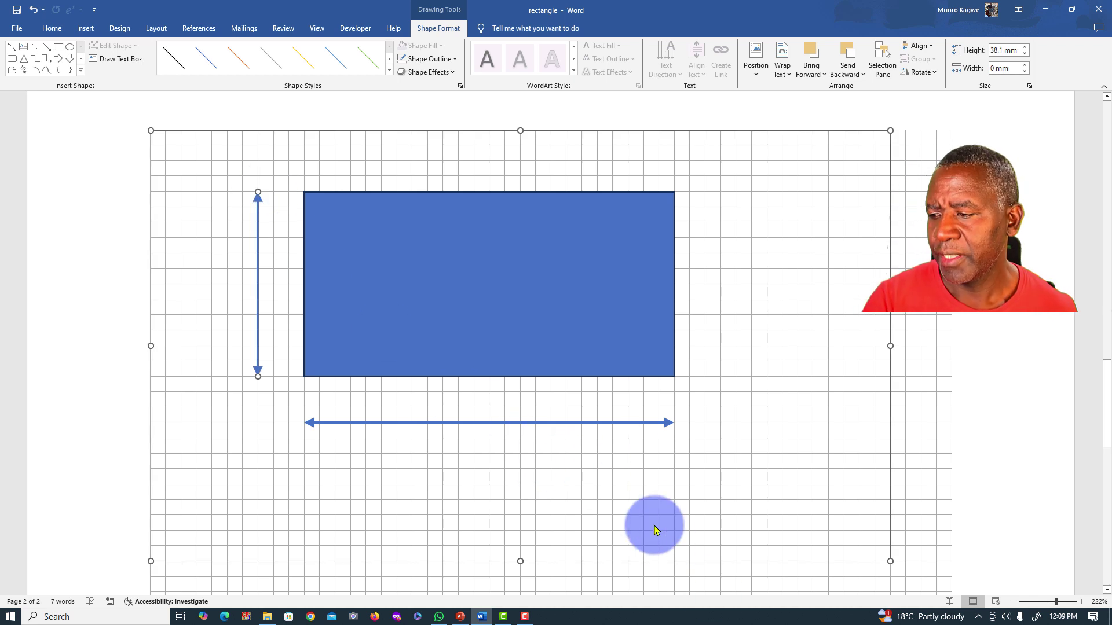
left_click(605, 460)
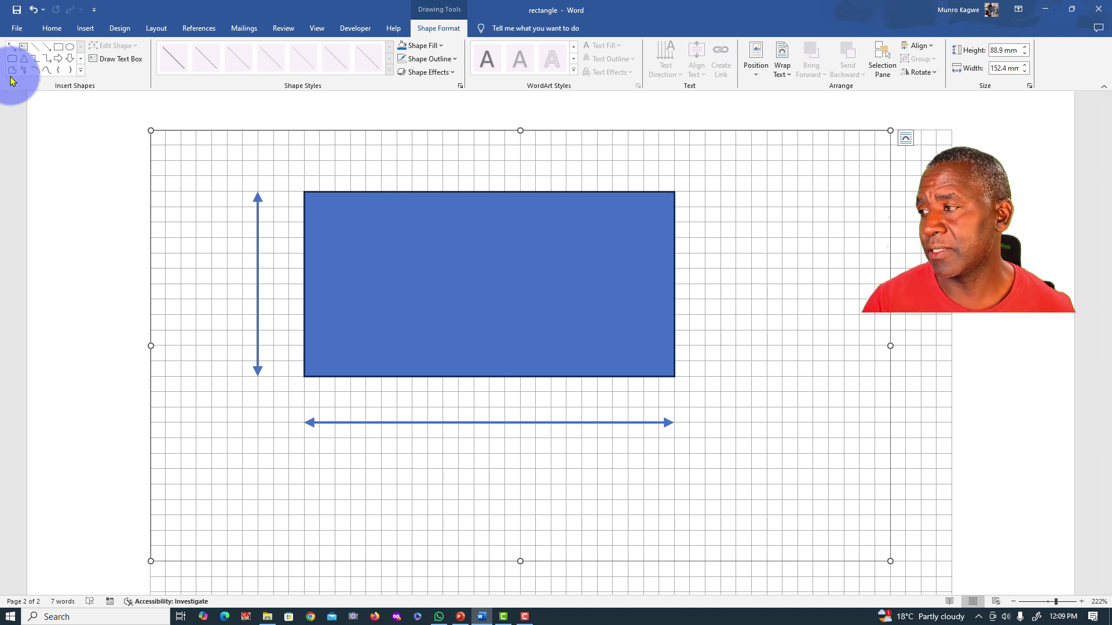
Draw a plain text box over the horizontal arrow containing 'L = 10 cm'
left_click(85, 29)
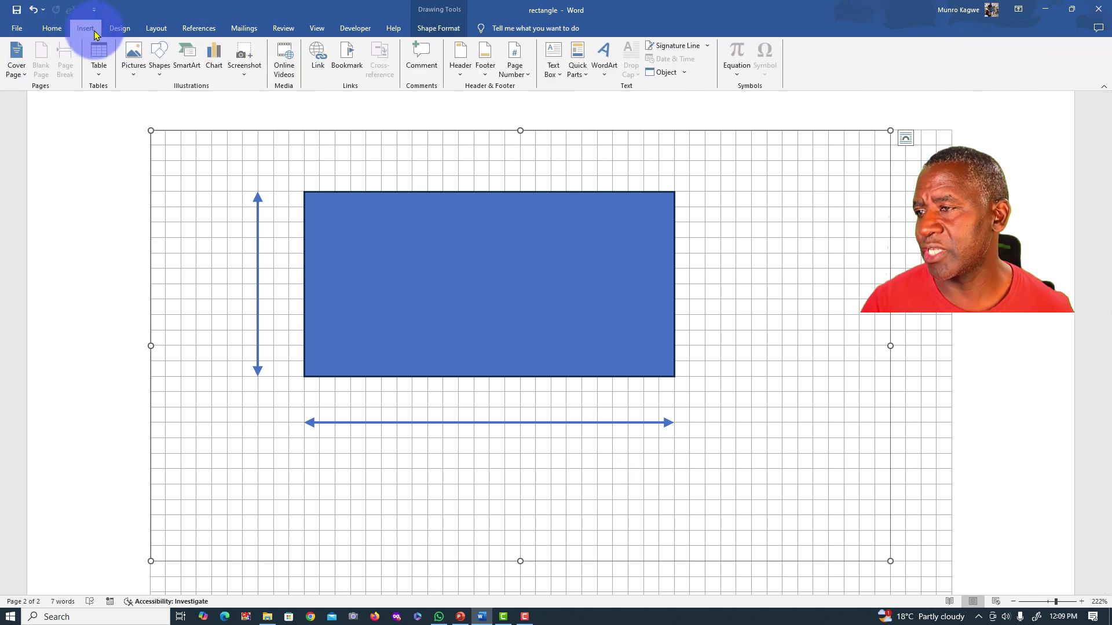
left_click(560, 81)
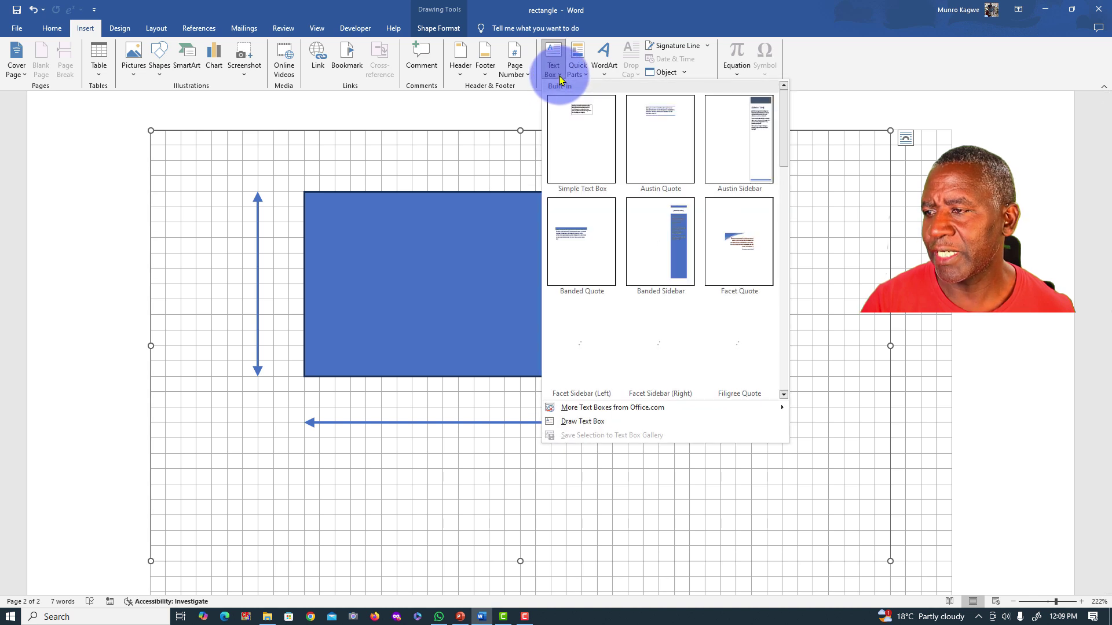
left_click(578, 422)
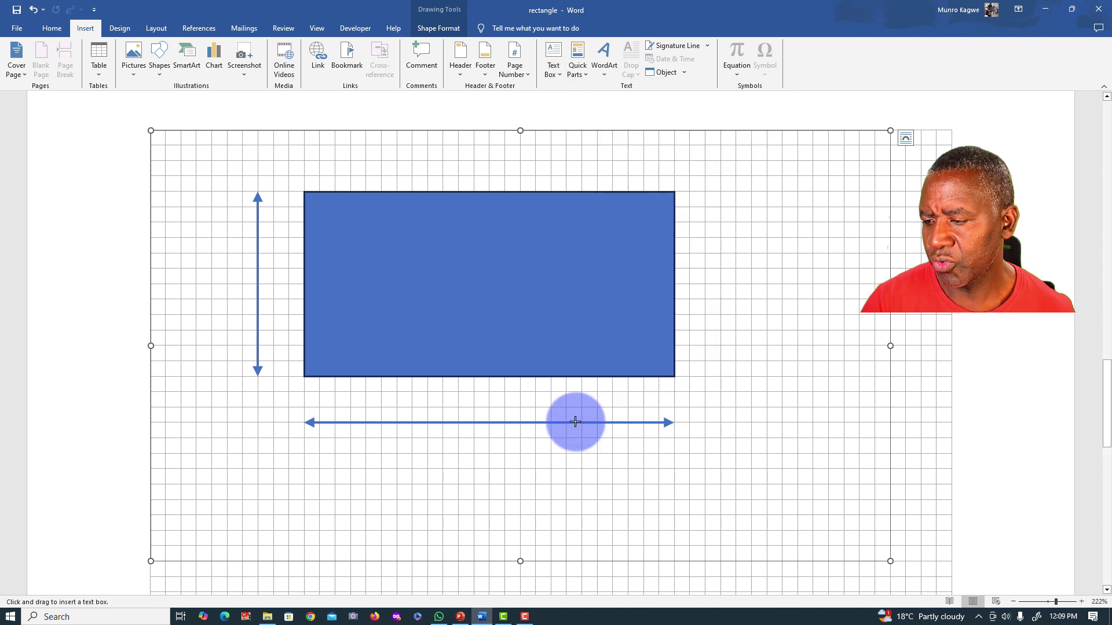
left_click_drag(351, 391, 567, 438)
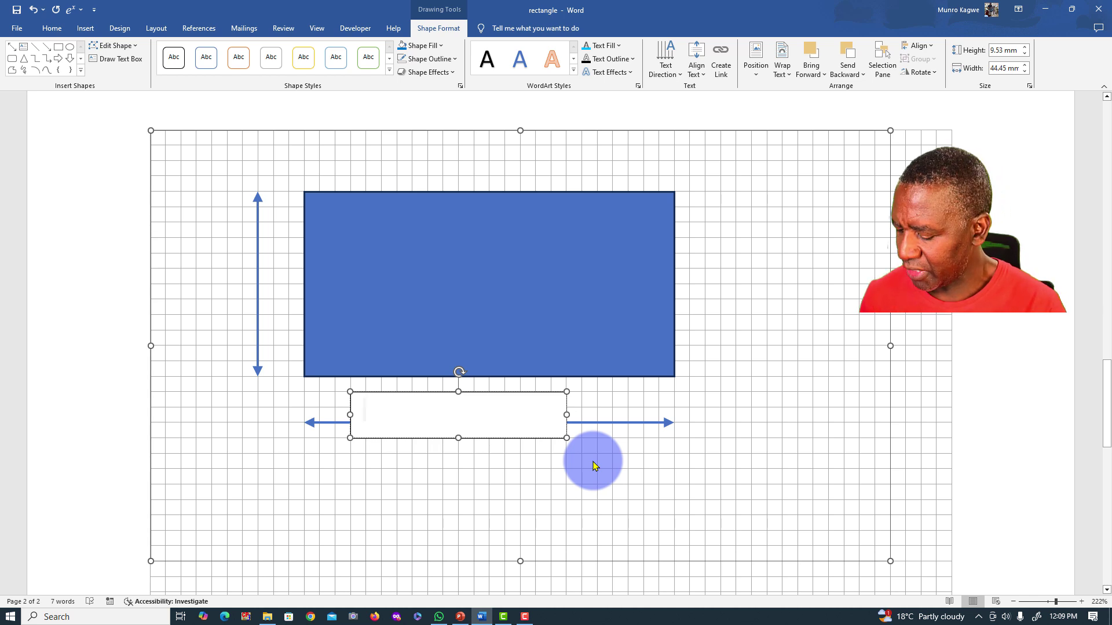
type("L =")
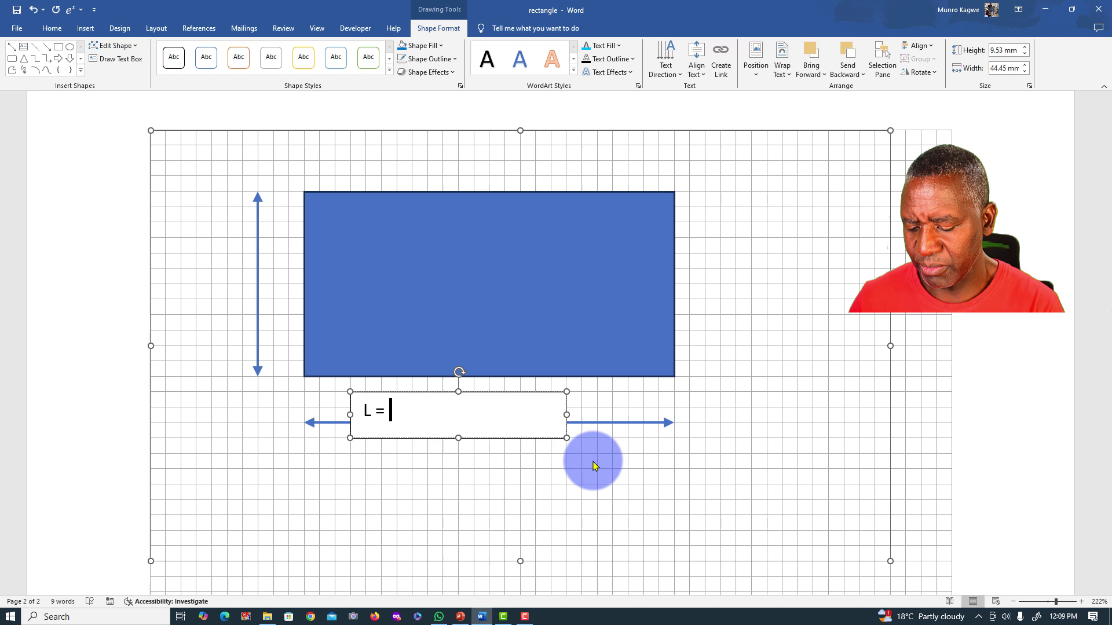
type("10")
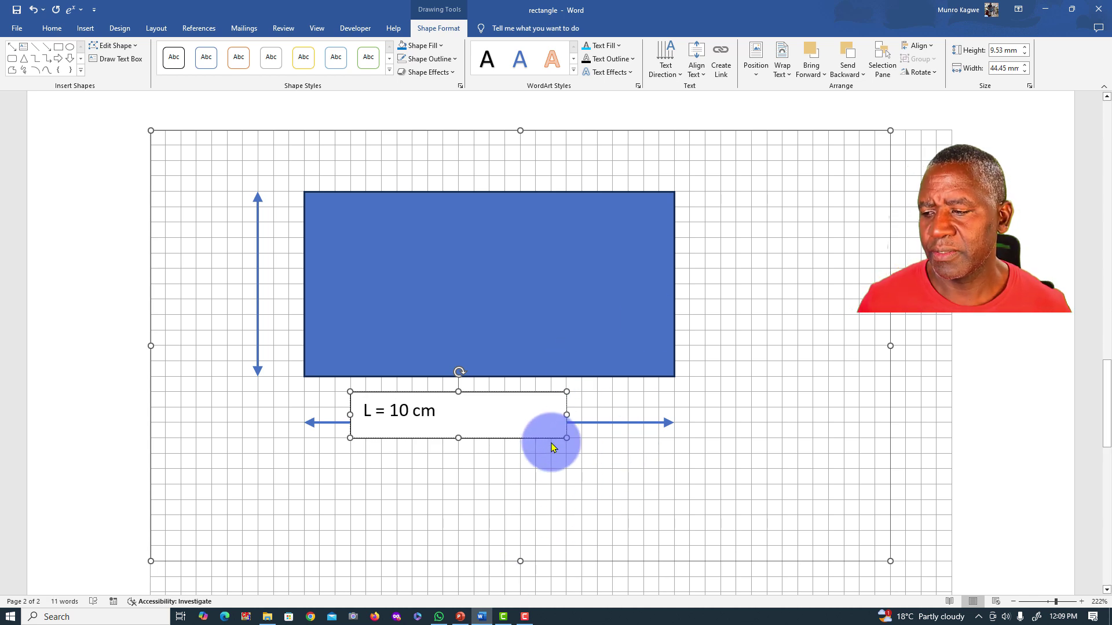
left_click(566, 416)
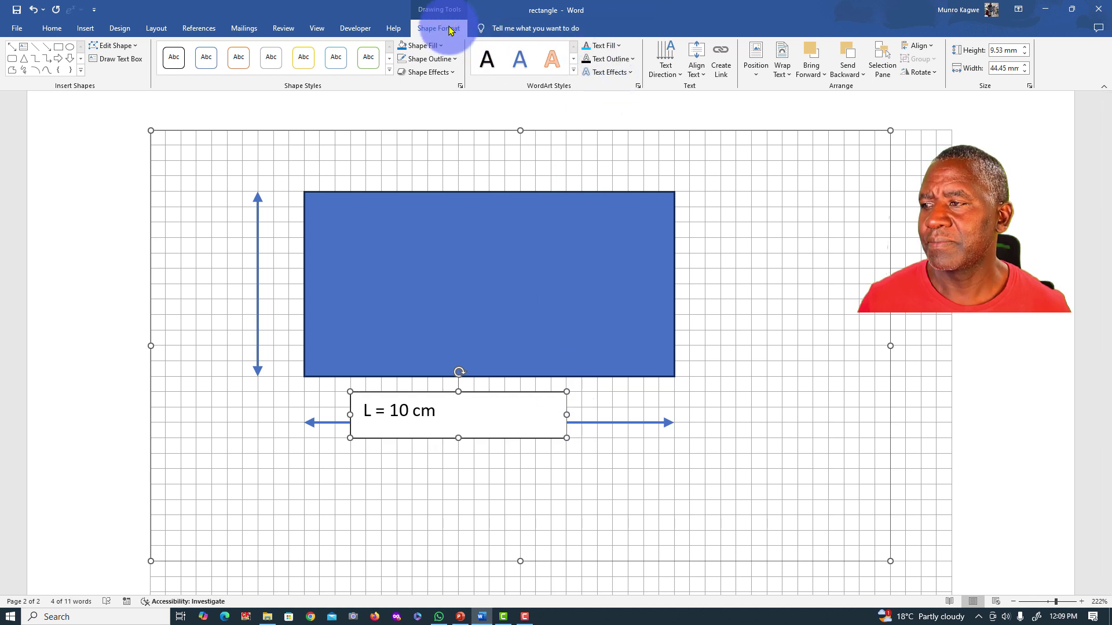
Set the 'L = 10 cm' label box to No Fill and No Outline
left_click(440, 51)
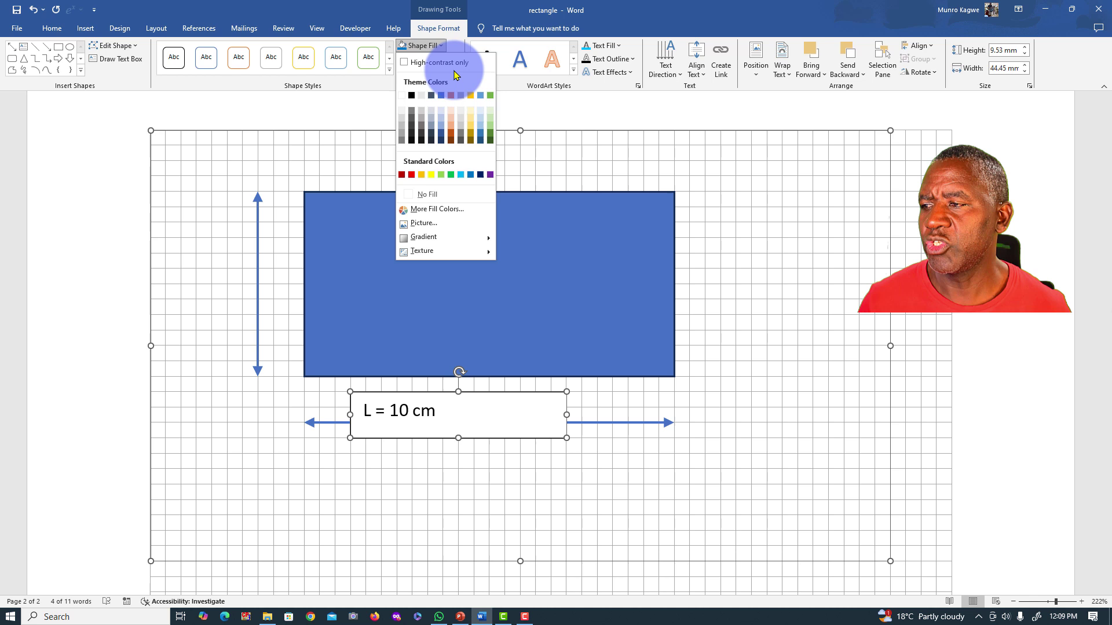
left_click(439, 199)
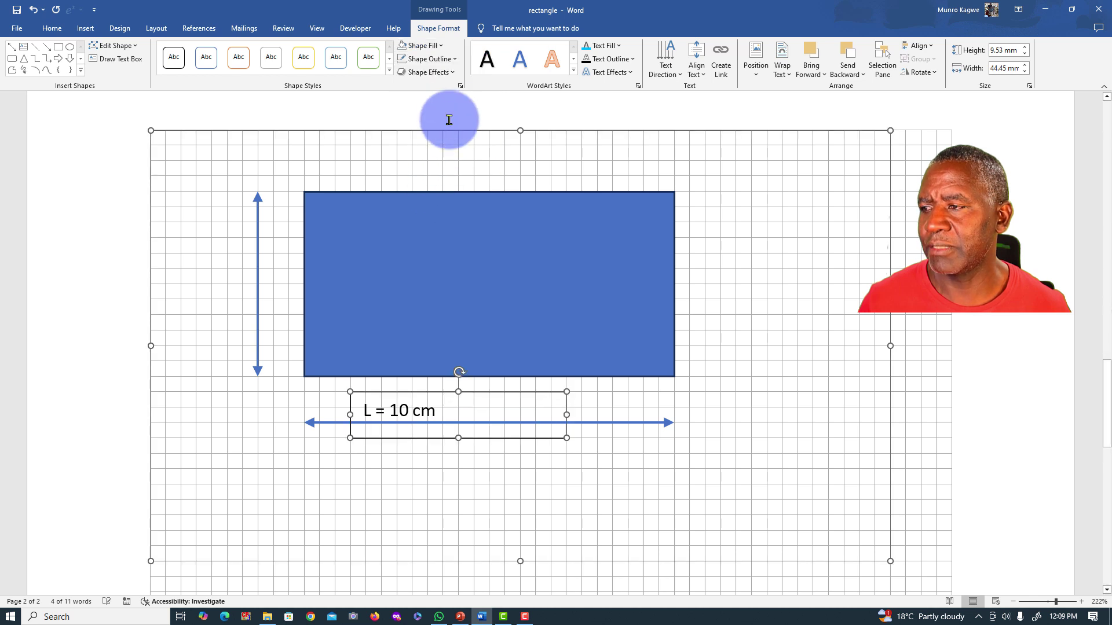
left_click(453, 59)
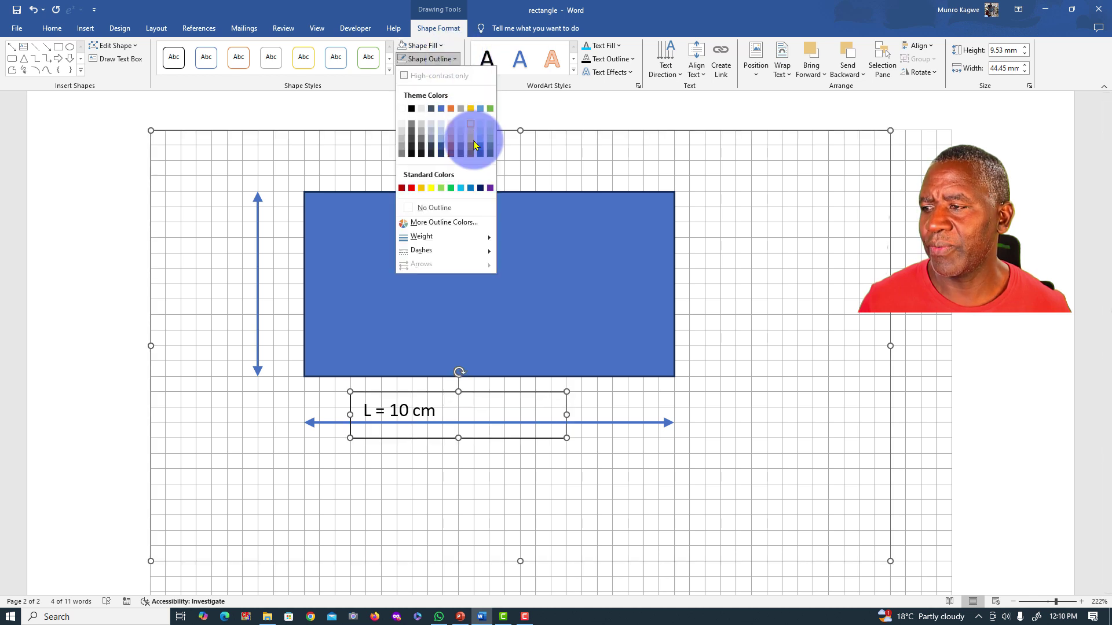
left_click(454, 209)
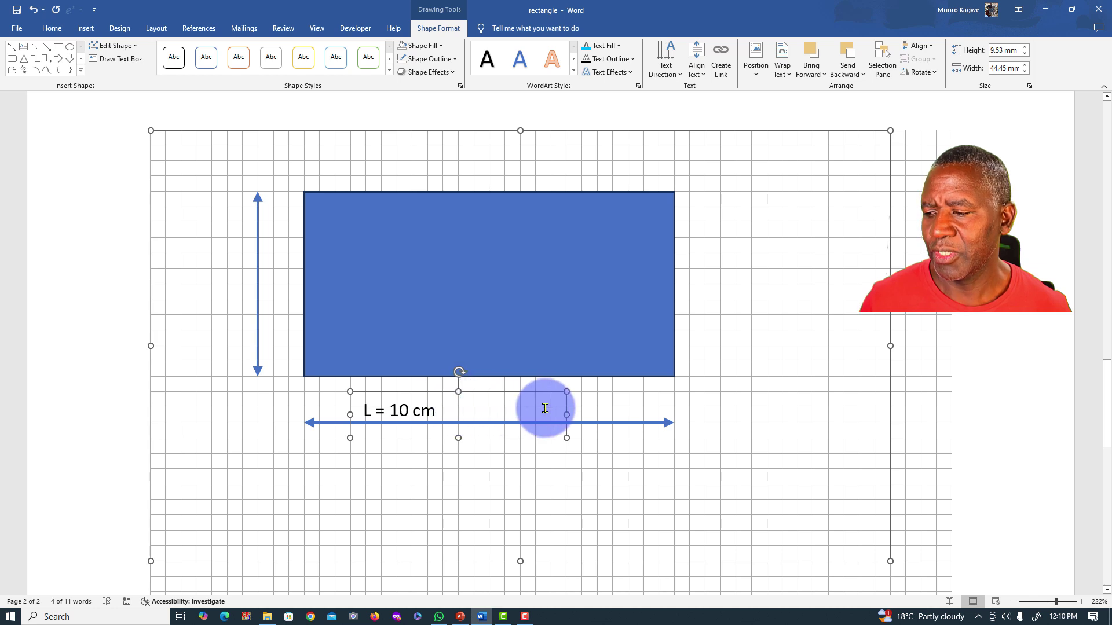
left_click(447, 413)
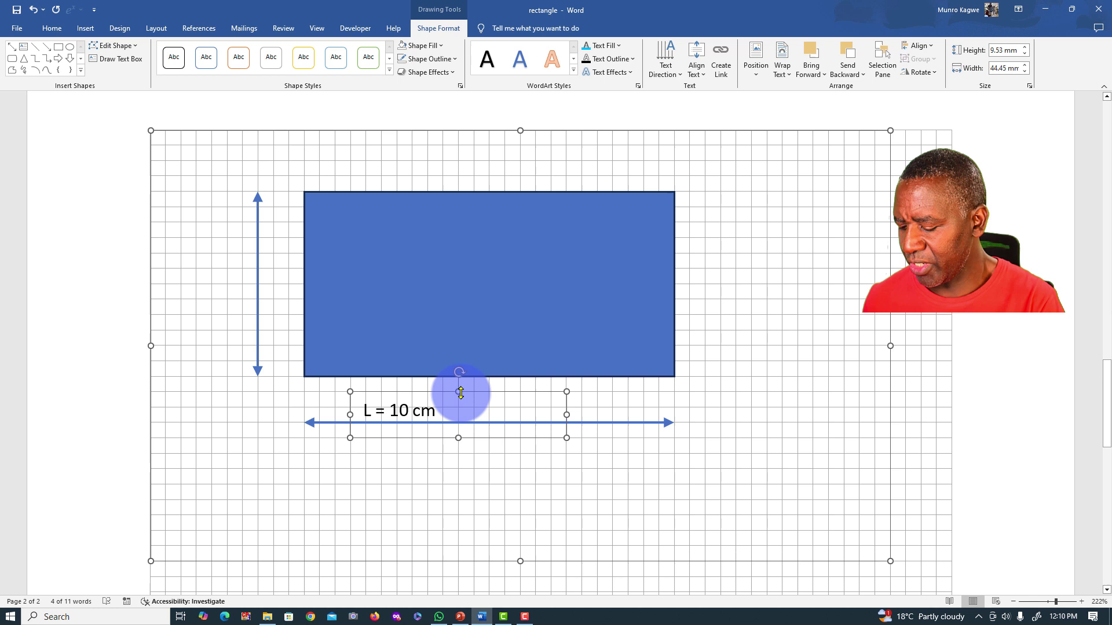
Paste a copy of the label as 'W = 10 cm' and position it beside the vertical arrow
key("ctrl+v")
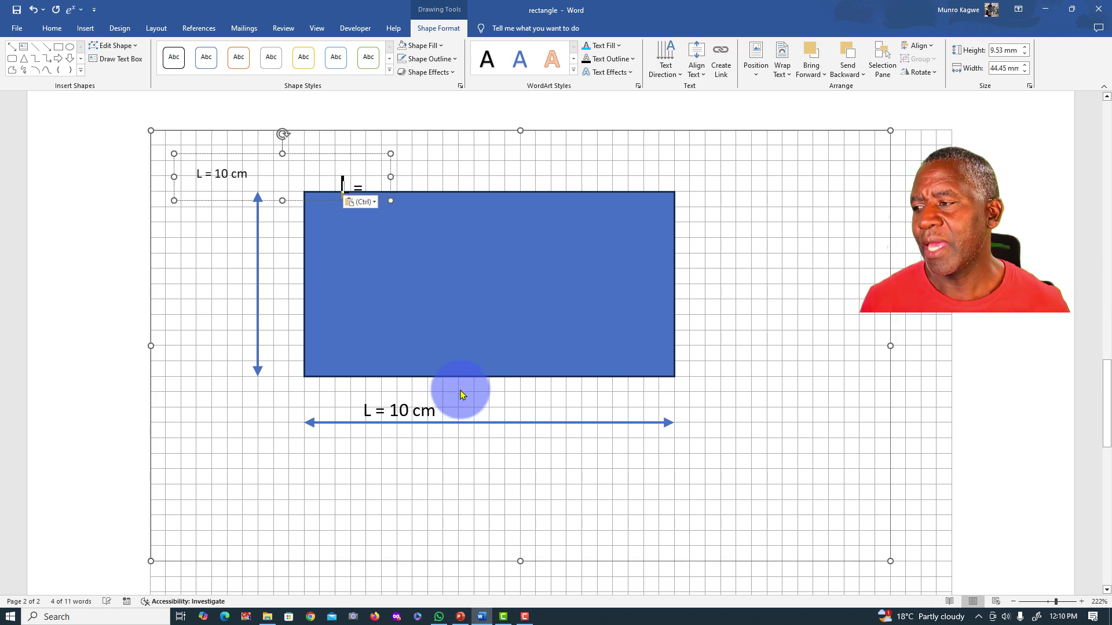
left_click(202, 179)
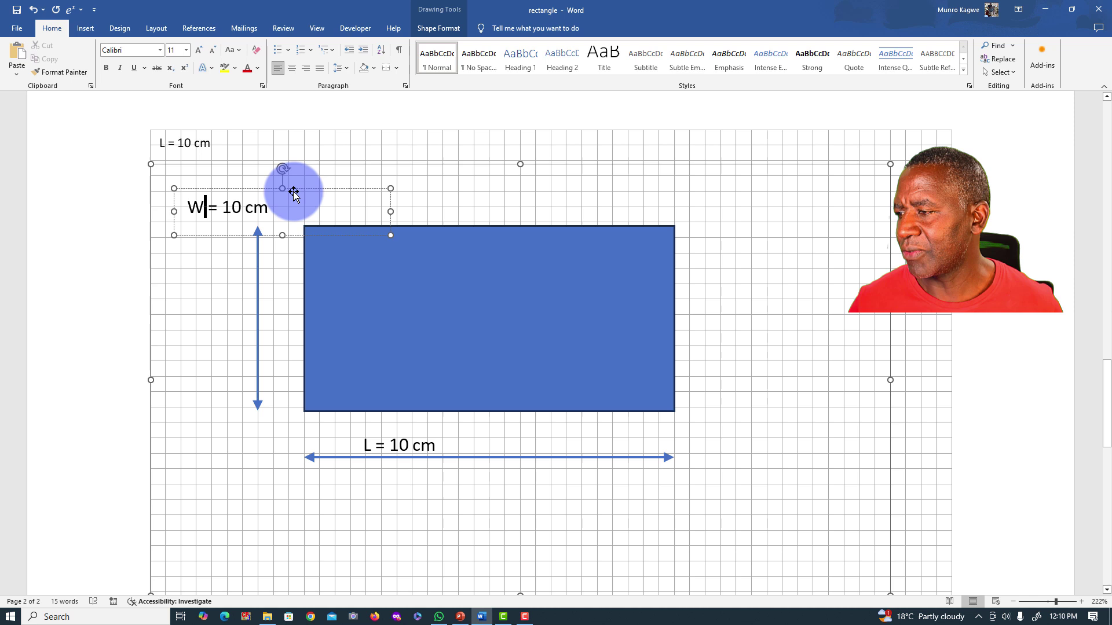
mouse_move(295, 193)
left_mouse_down()
mouse_move(303, 289)
mouse_move(240, 309)
left_mouse_up()
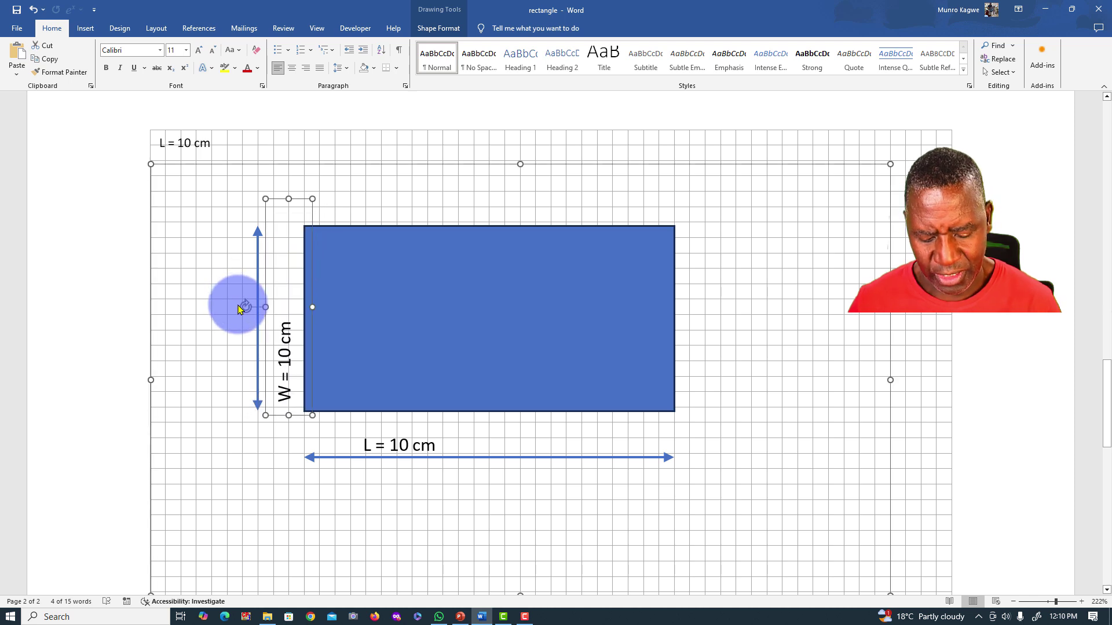
key("Left")
key("Left")
key("Left")
key("Left")
key("Left")
key("Right")
key("Right")
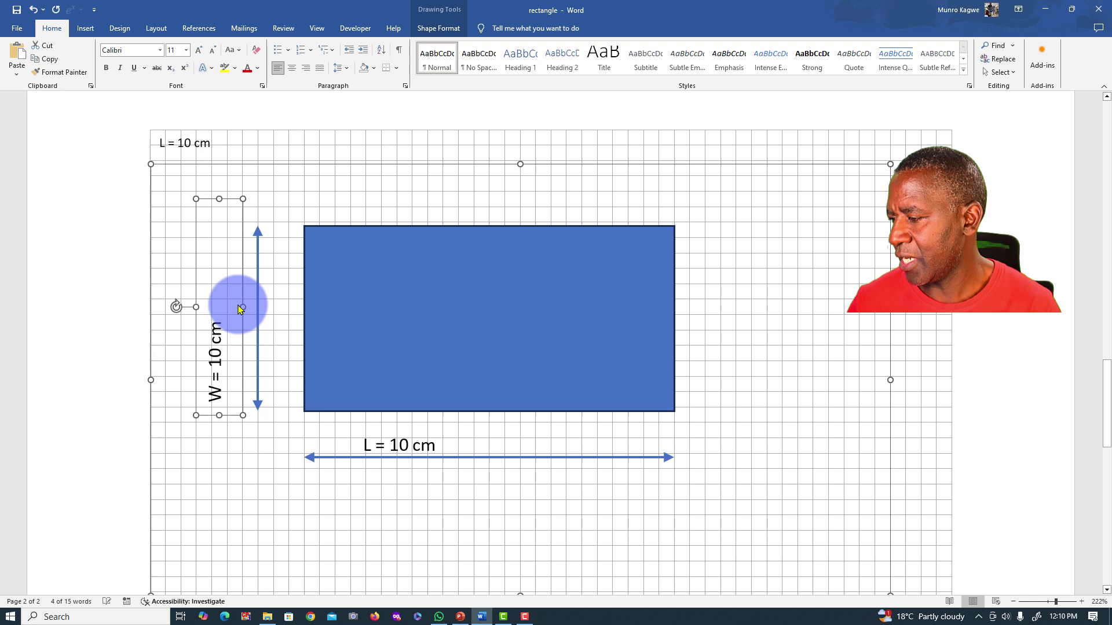
key("Right")
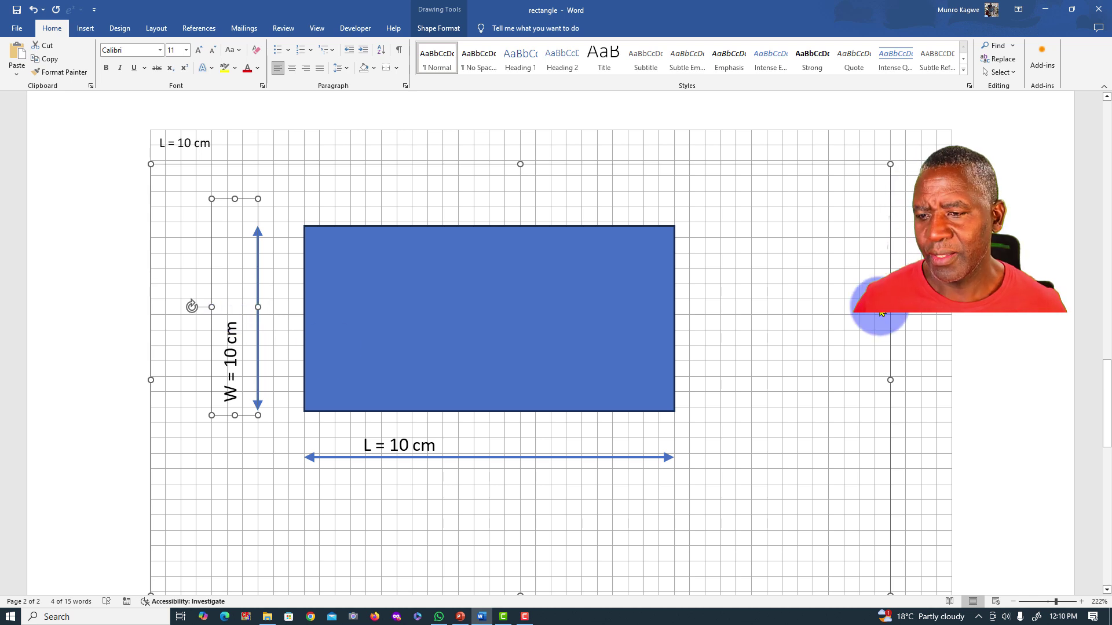
left_click(851, 318)
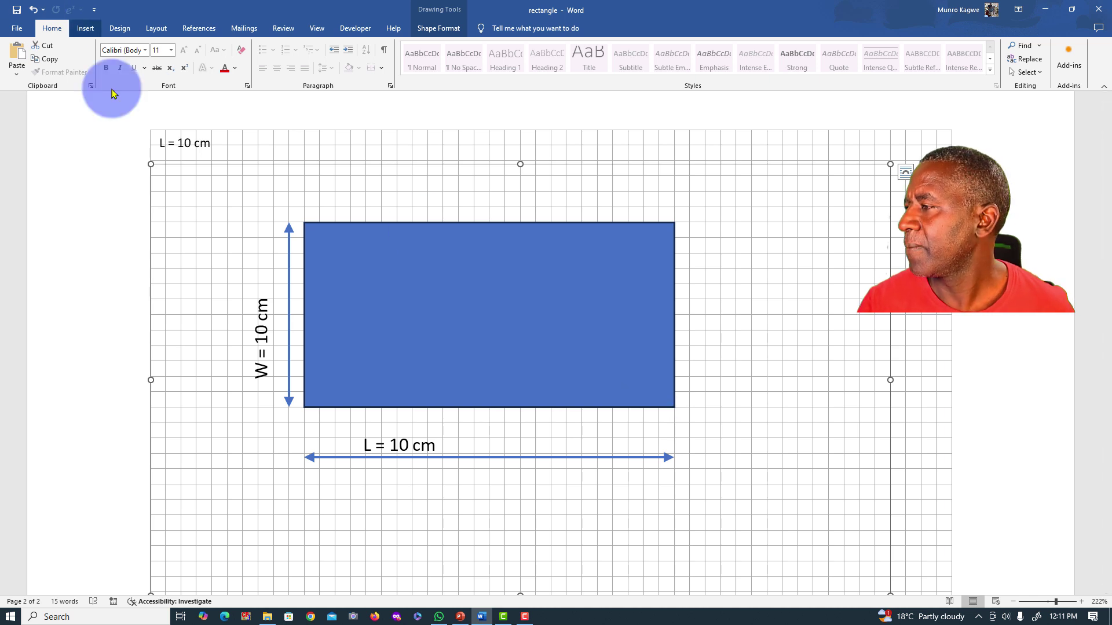
Insert a straight line from the rectangle's top-left corner to its bottom-right corner
left_click(87, 32)
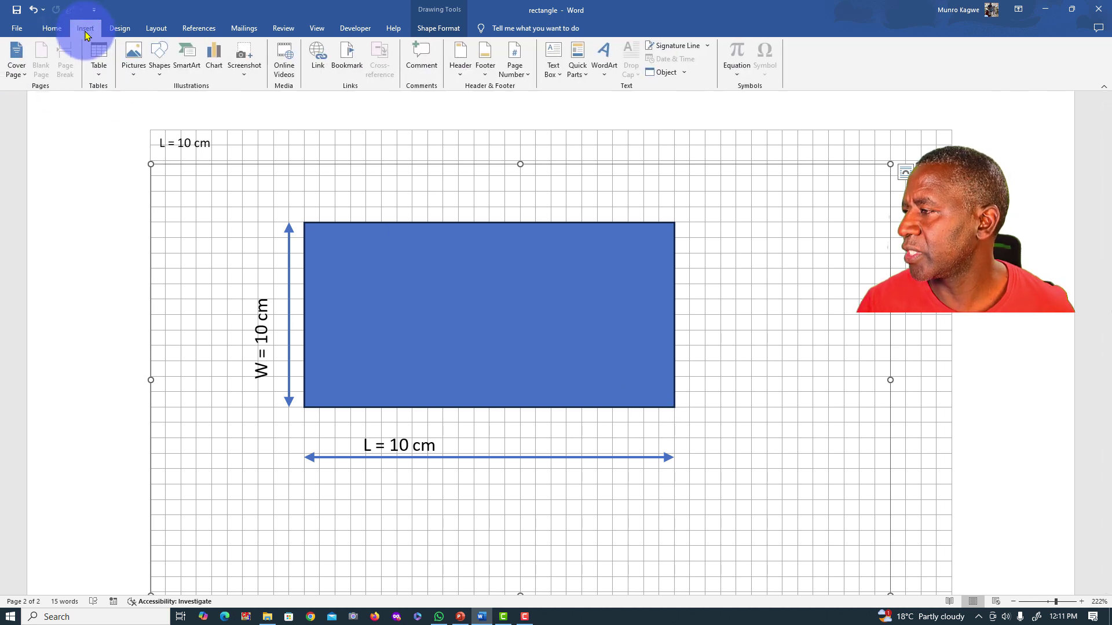
left_click(158, 61)
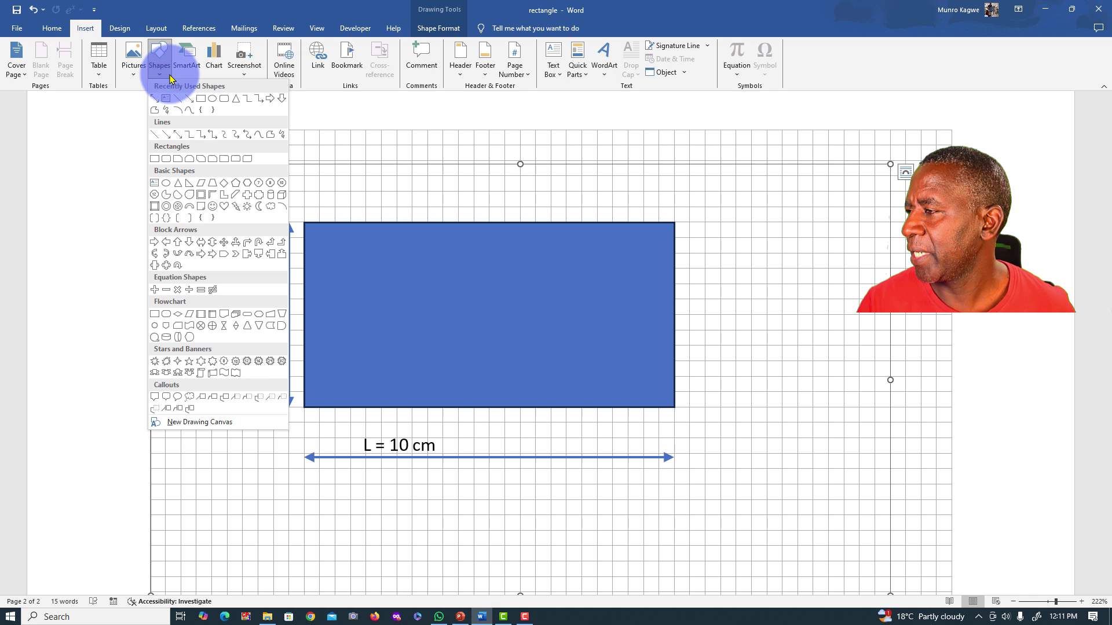
left_click(181, 101)
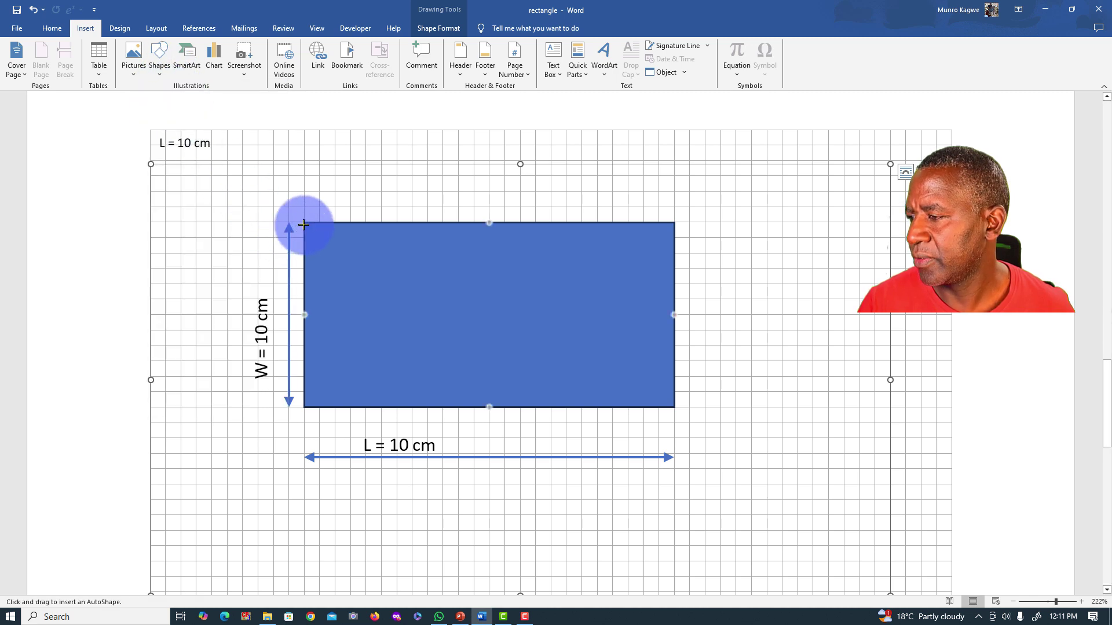
left_click_drag(303, 220, 509, 277)
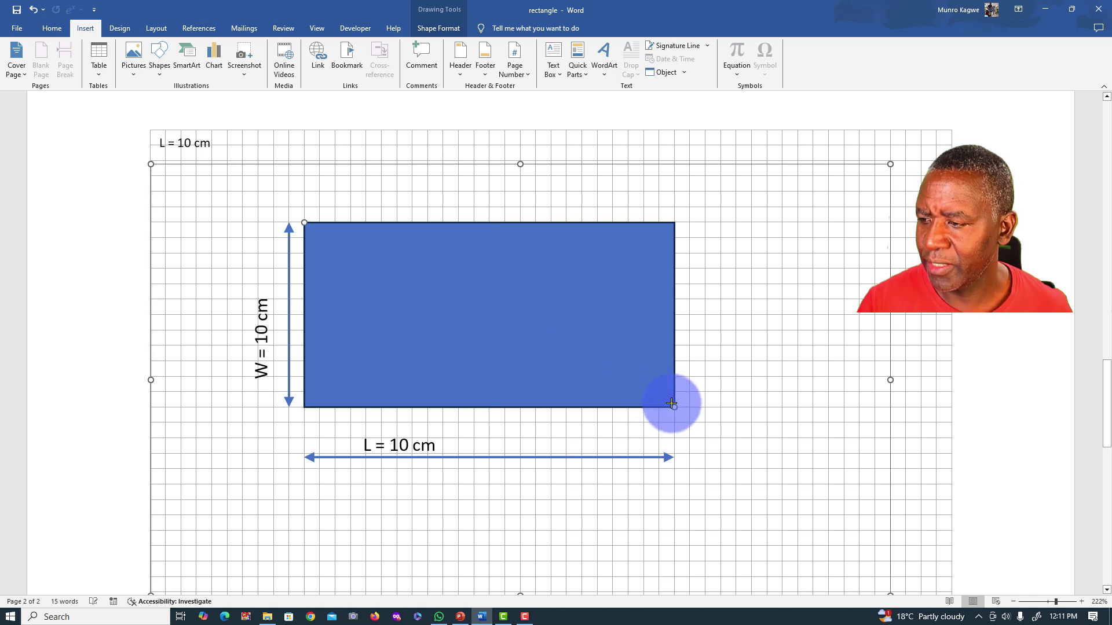
left_click_drag(671, 403, 675, 407)
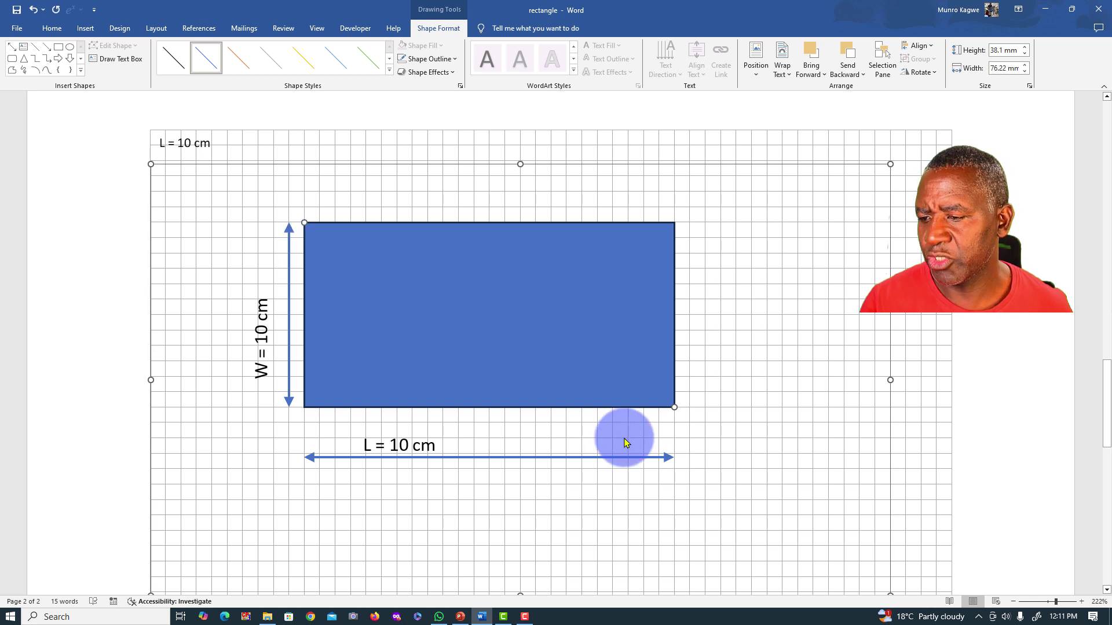
Style the diagonal with a yellow outline at 1½ pt weight
left_click(240, 61)
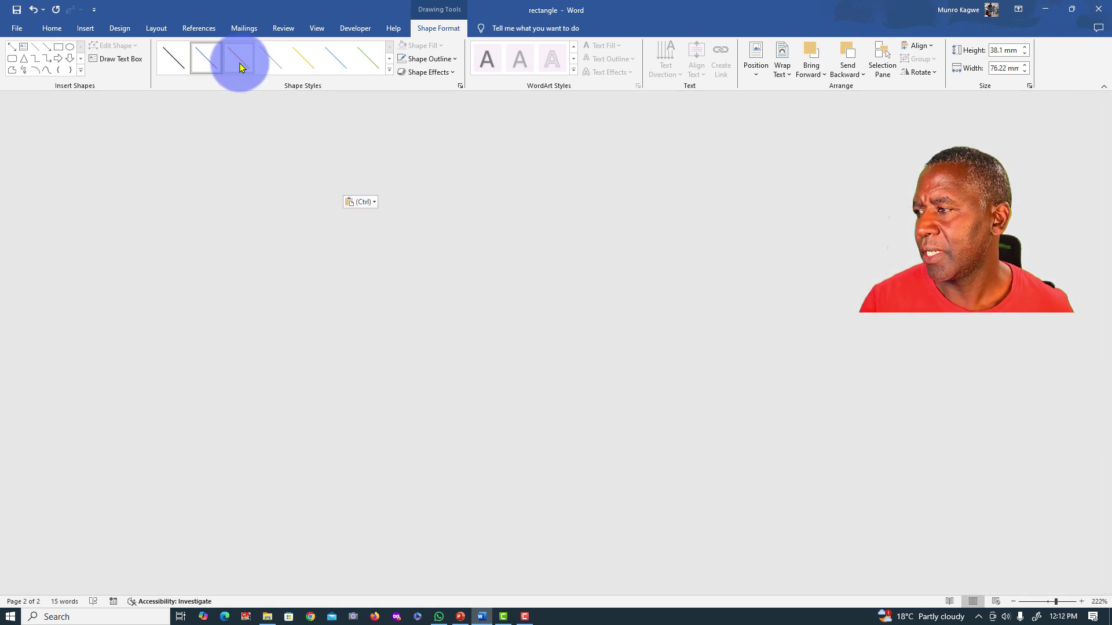
left_click(447, 62)
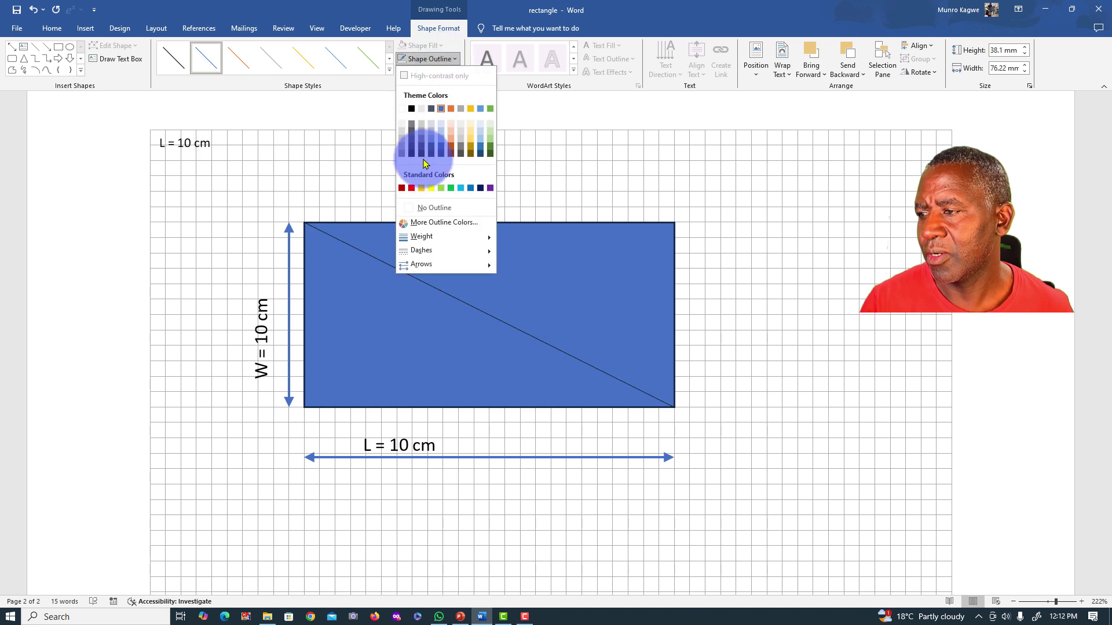
left_click(430, 188)
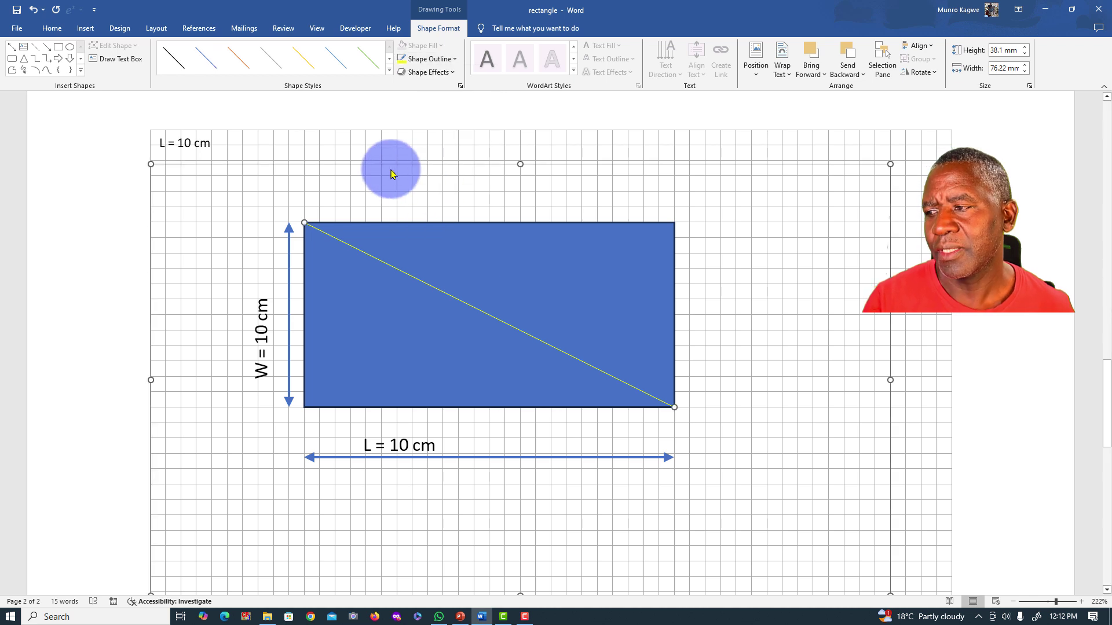
left_click(453, 60)
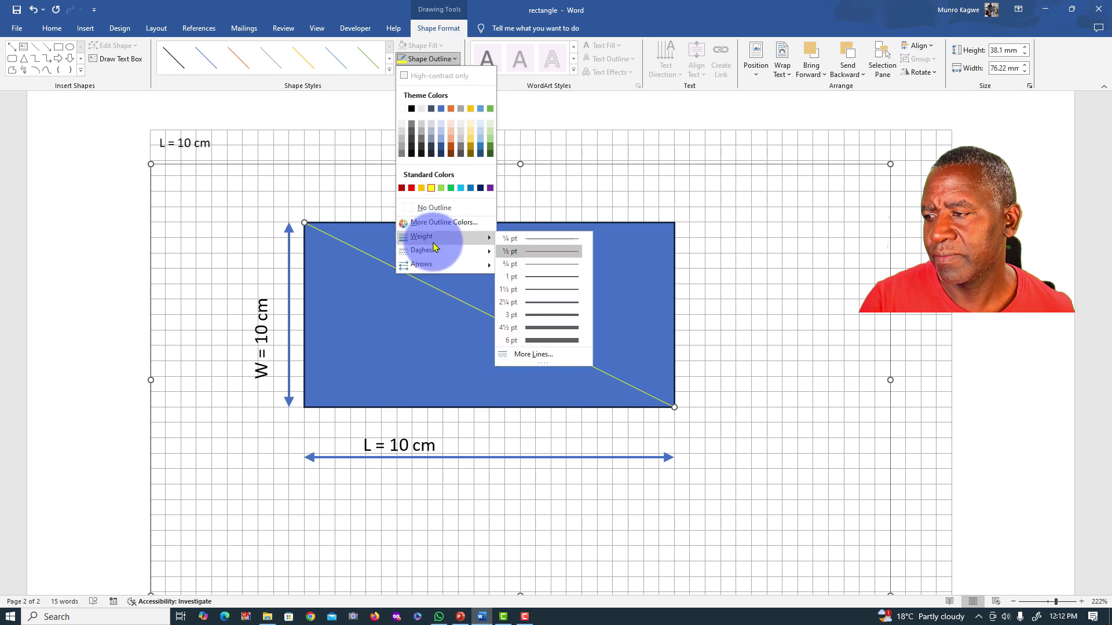
mouse_move(421, 236)
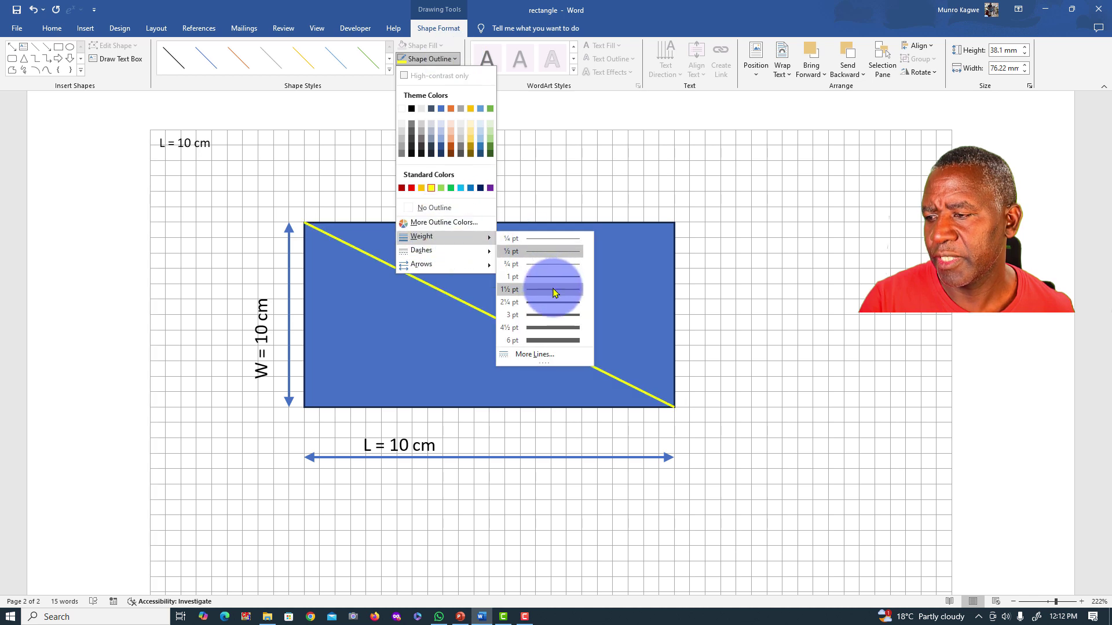
left_click(554, 293)
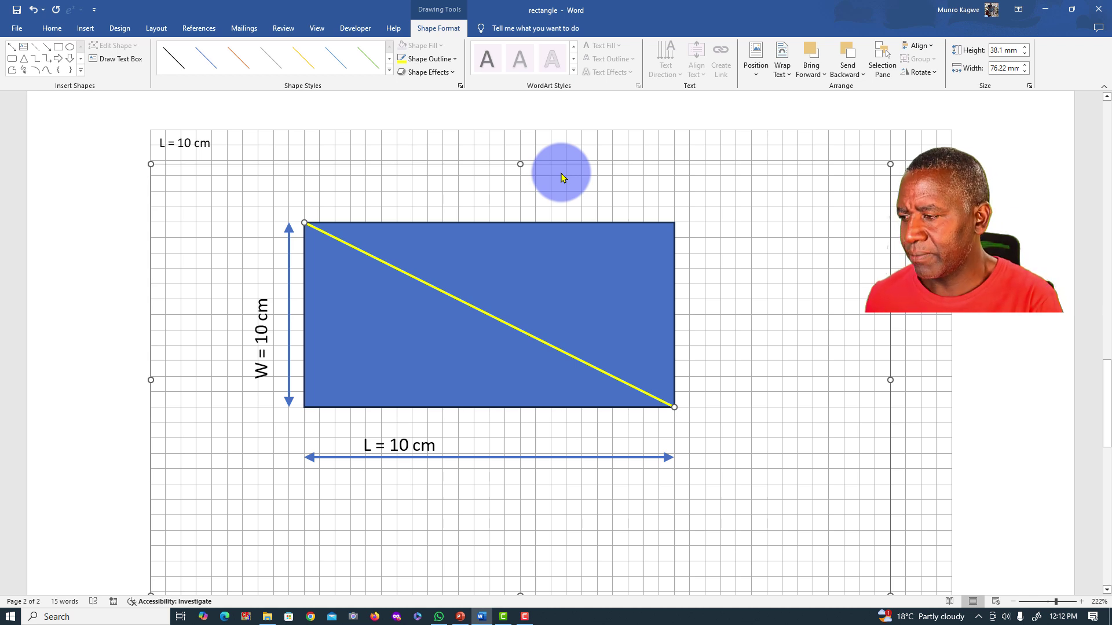
Paste a copy of the yellow diagonal and flip it to run bottom-left to top-right
key("ctrl+v")
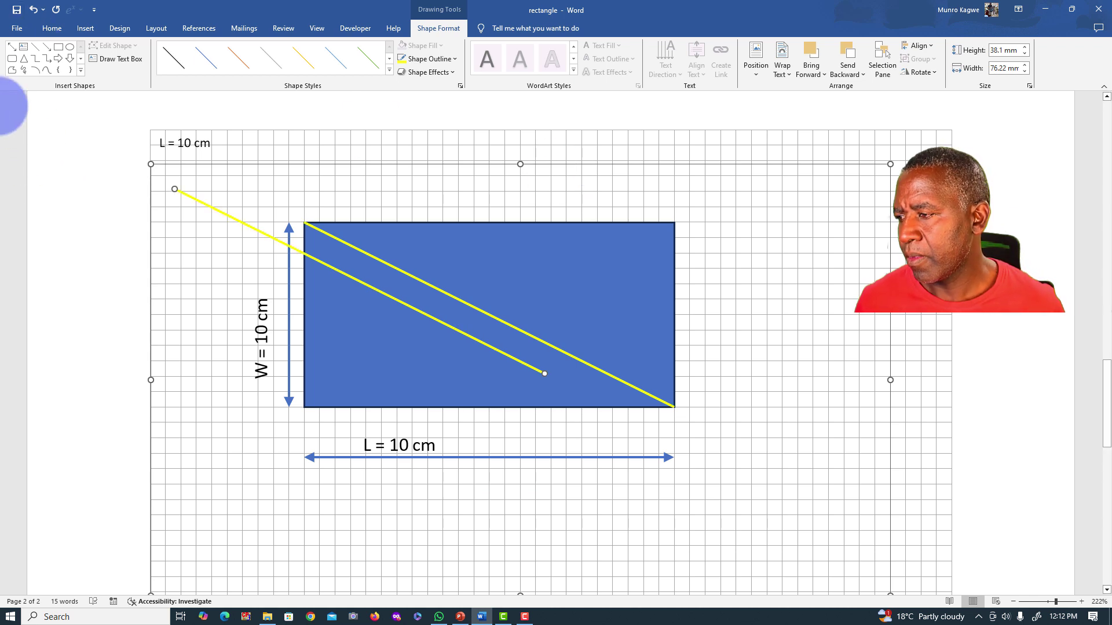
left_click(56, 10)
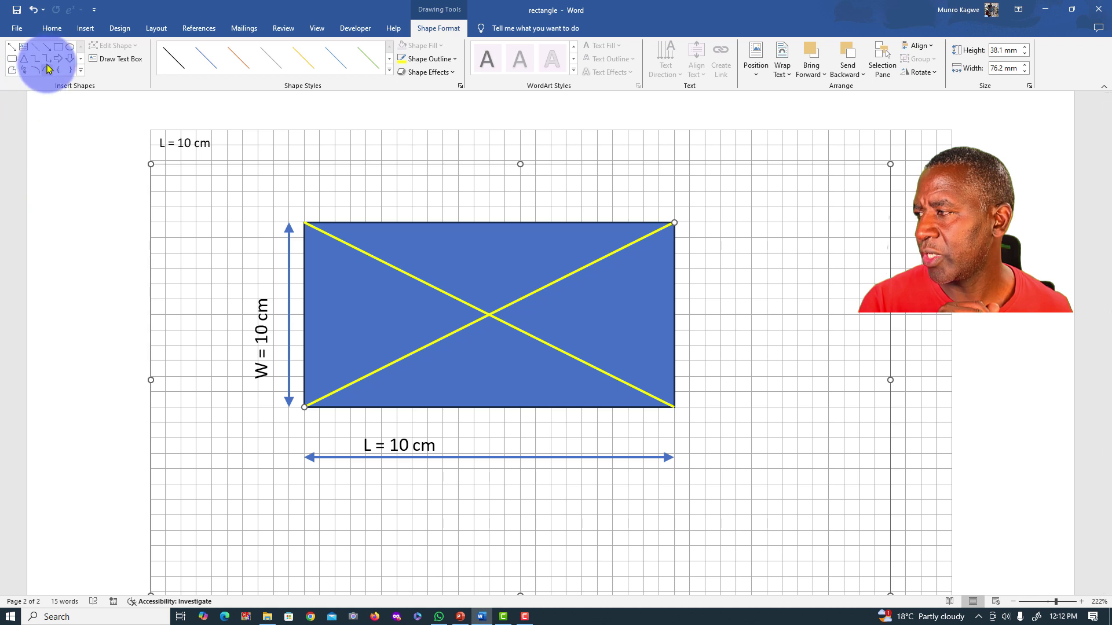
Insert a small oval circle and move it onto the diagonals' intersection
left_click(71, 48)
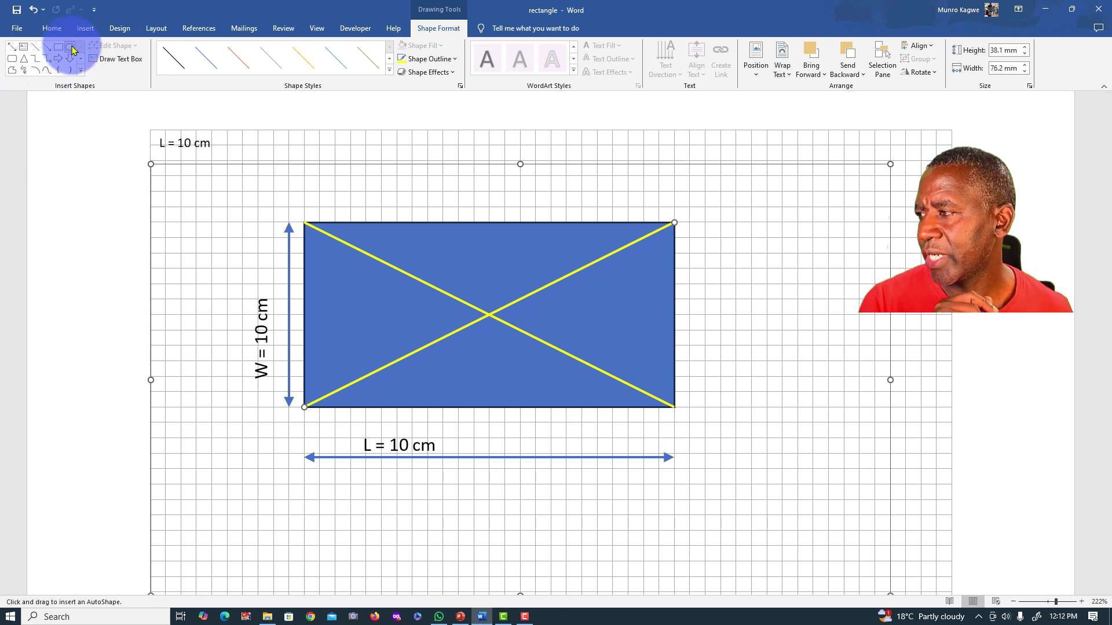
left_click(712, 292)
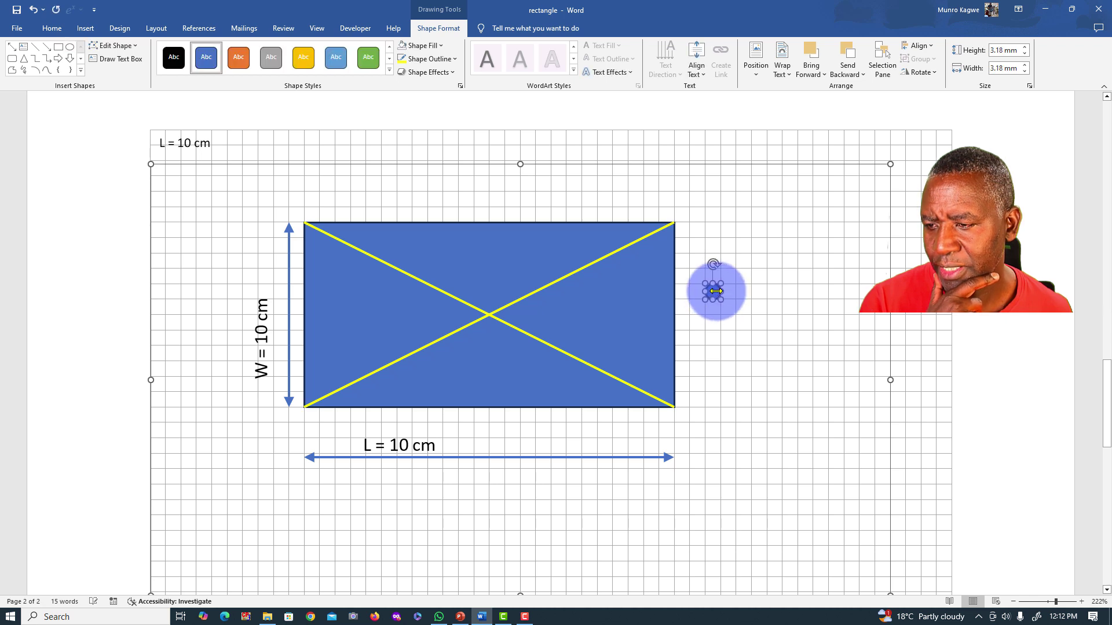
left_click_drag(713, 292, 489, 314)
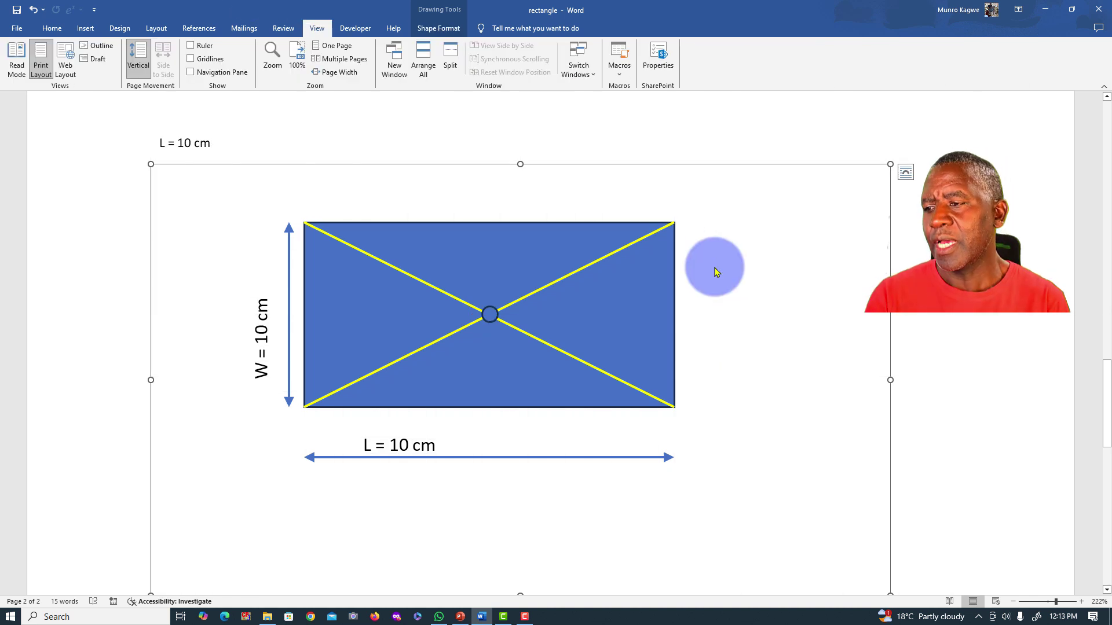